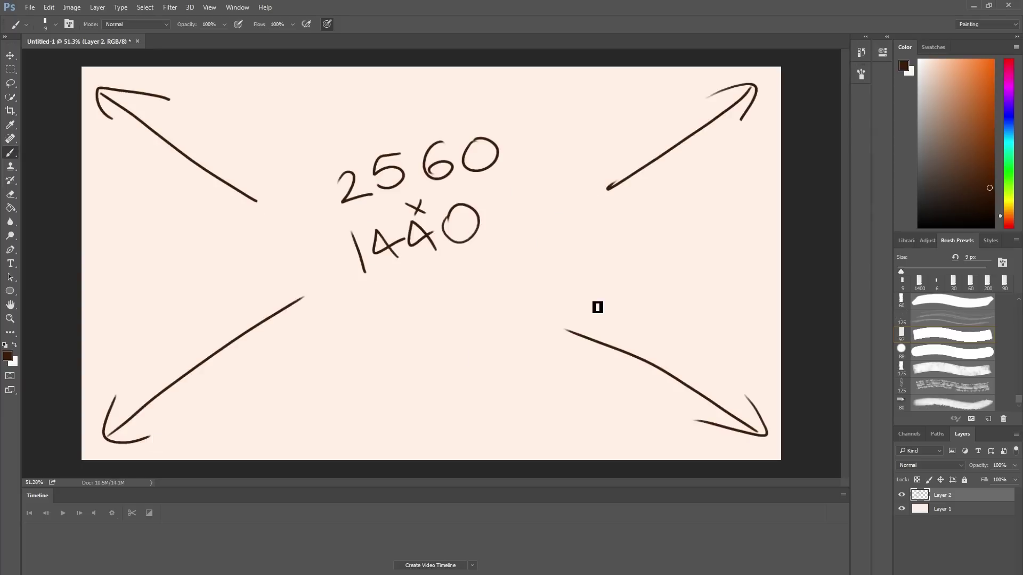
Delete the reference drawing, set the frame rate, trim clips to one frame, and rough-sketch the head.
click(234, 7)
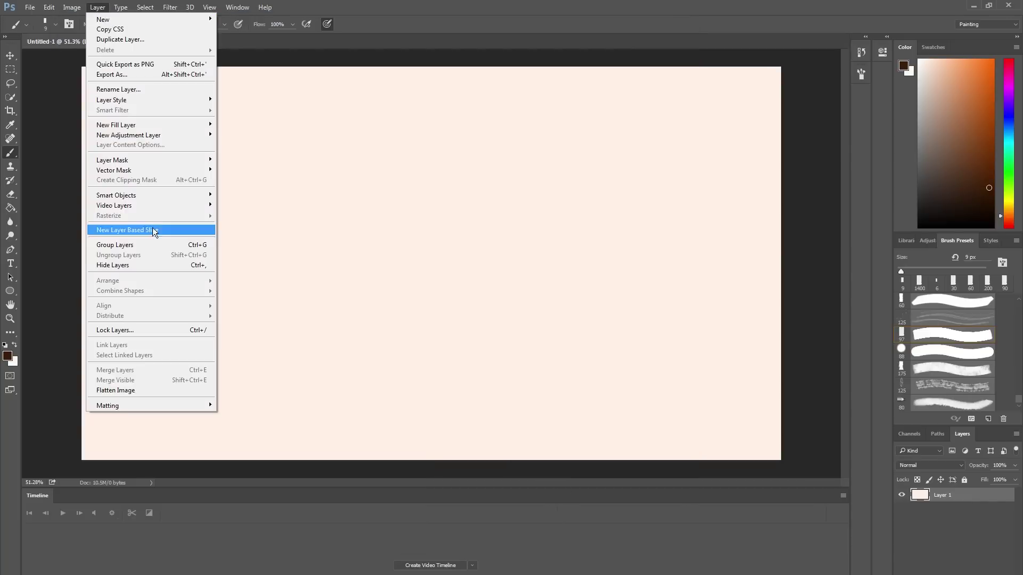
drag(187, 510, 164, 511)
click(842, 495)
click(871, 435)
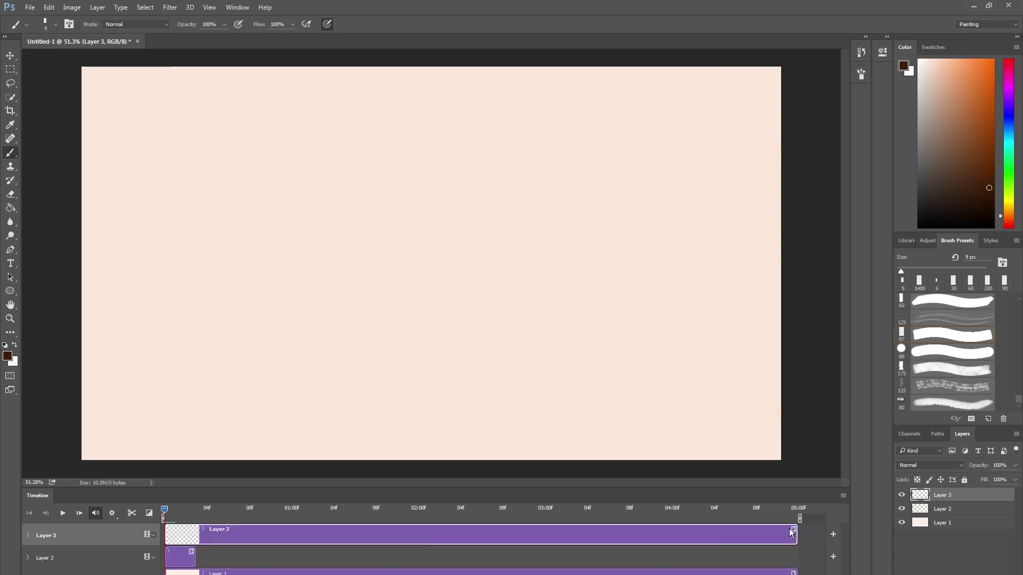
drag(794, 529, 537, 529)
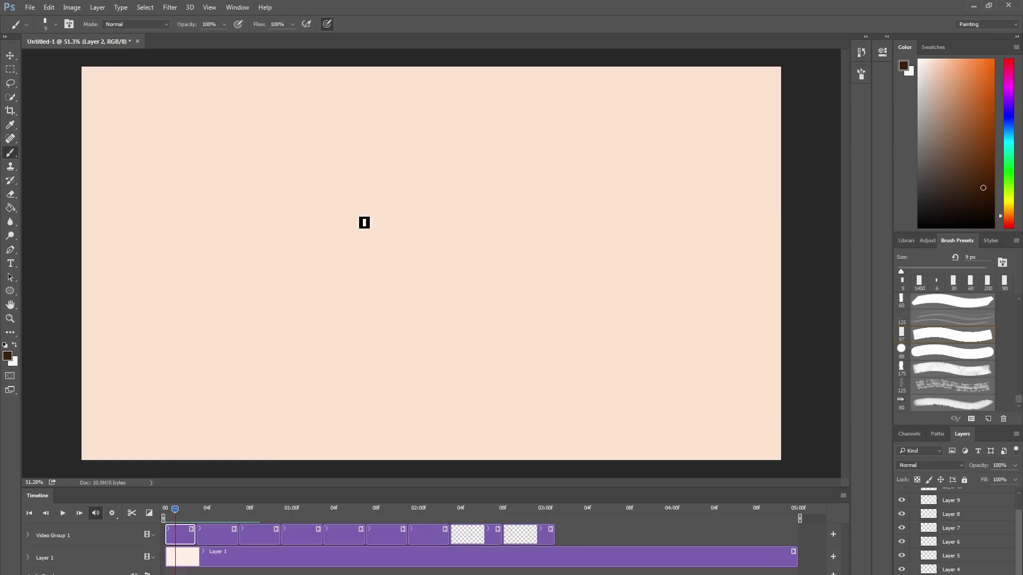
mouse_move(365, 223)
mouse_down()
mouse_move(349, 144)
mouse_move(479, 413)
mouse_move(286, 350)
mouse_move(323, 275)
mouse_up()
Draw both ears and erase stray lines around the jaw and chin.
drag(224, 228, 248, 201)
key(e)
drag(251, 234, 276, 282)
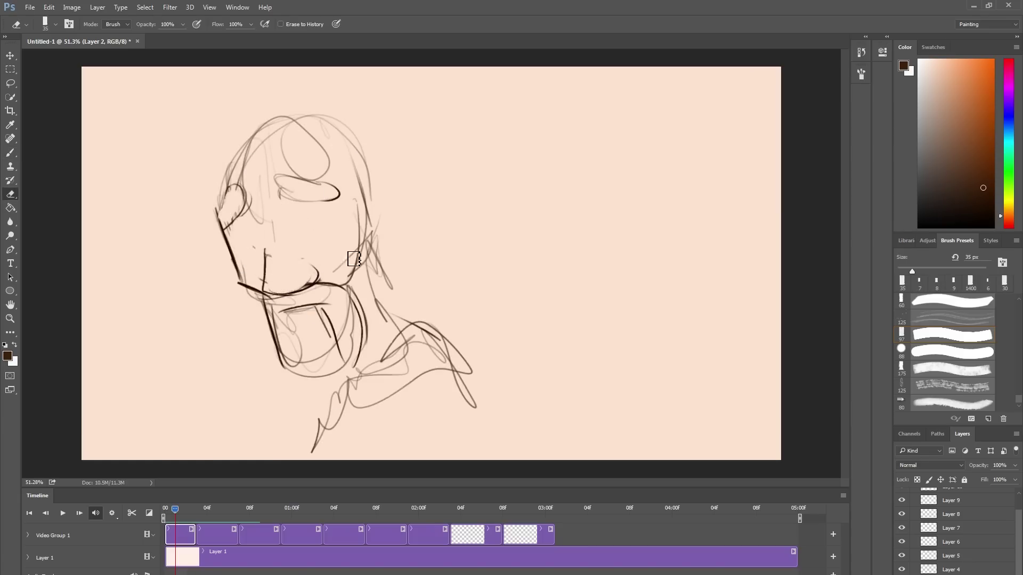
drag(354, 259, 368, 234)
key(b)
drag(370, 190, 389, 285)
Replace the old brow loop with a curved brow and closed eye, and curve the right ear.
key(e)
mouse_move(328, 236)
mouse_down()
mouse_move(314, 214)
mouse_move(227, 207)
mouse_up()
key(b)
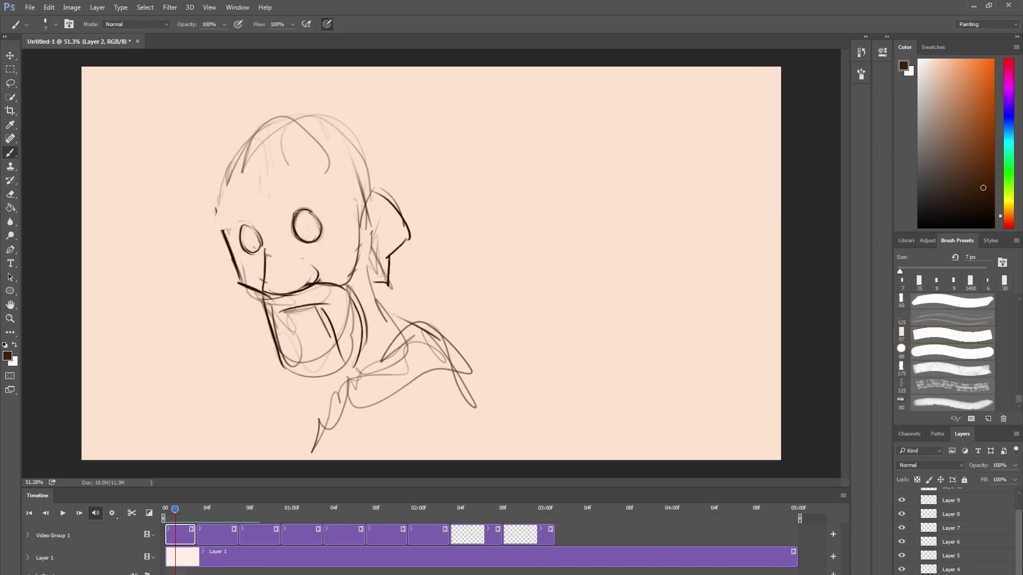
drag(279, 190, 328, 173)
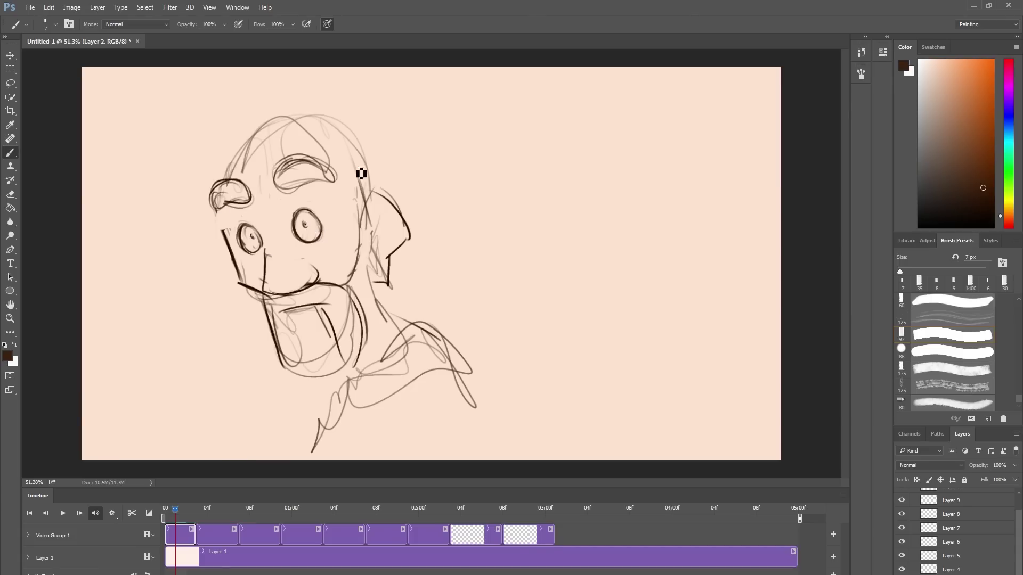
drag(379, 213, 392, 255)
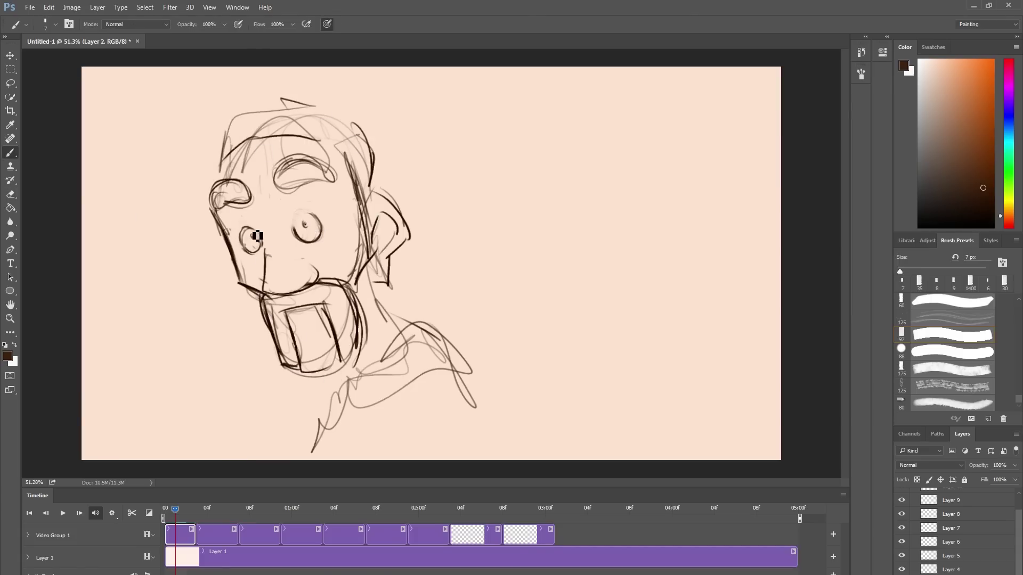
Extend the shoulder, draw the neck line and add two hair arcs over the head.
drag(464, 366, 491, 422)
drag(333, 384, 328, 445)
drag(196, 229, 315, 105)
drag(209, 186, 320, 146)
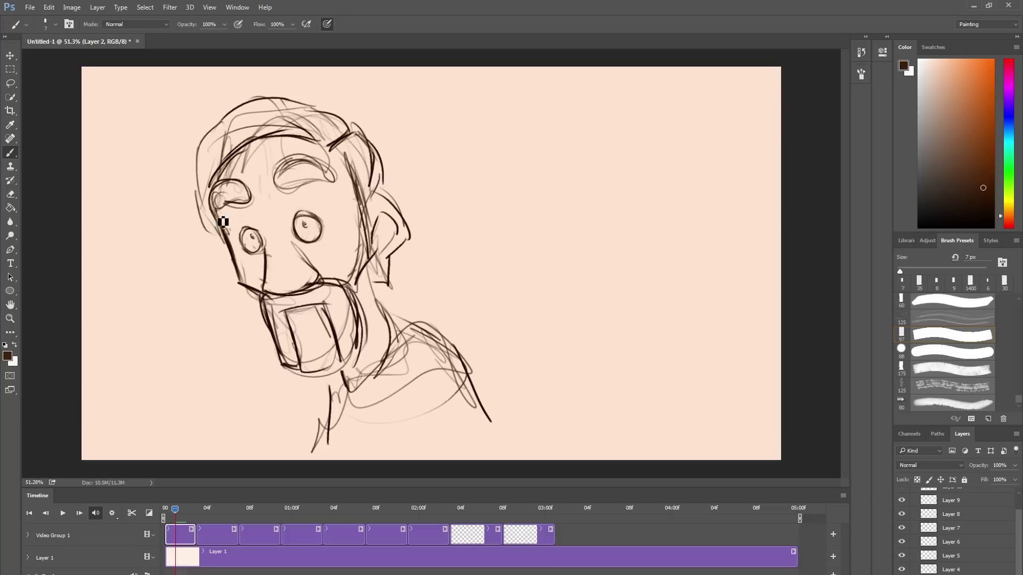
Check onion skinning, adjust the brow area with a rectangular selection, and go to the second frame.
mouse_move(174, 510)
mouse_down()
mouse_move(206, 511)
mouse_move(186, 511)
mouse_up()
click(574, 193)
key(e)
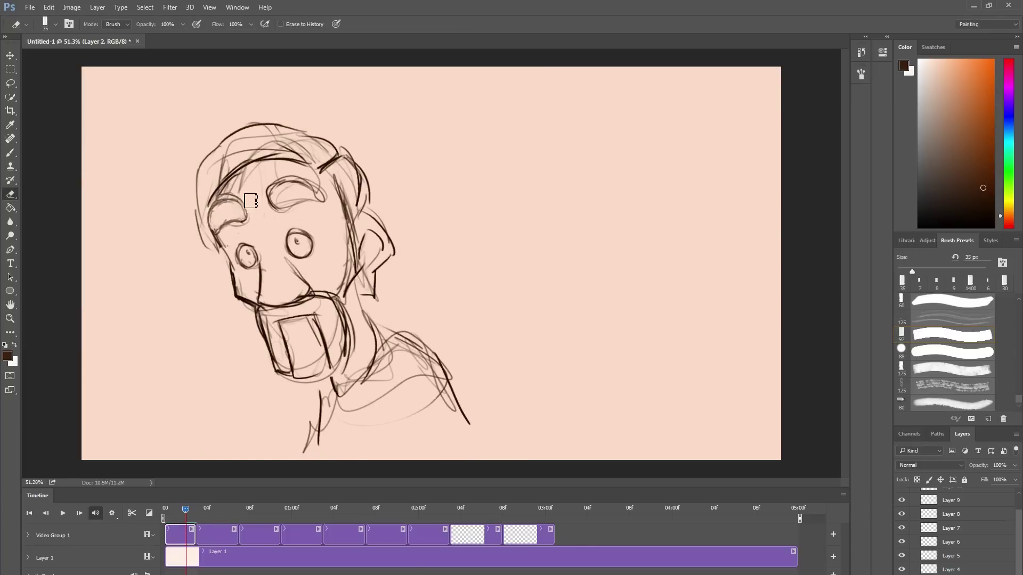
key(m)
drag(256, 177, 328, 215)
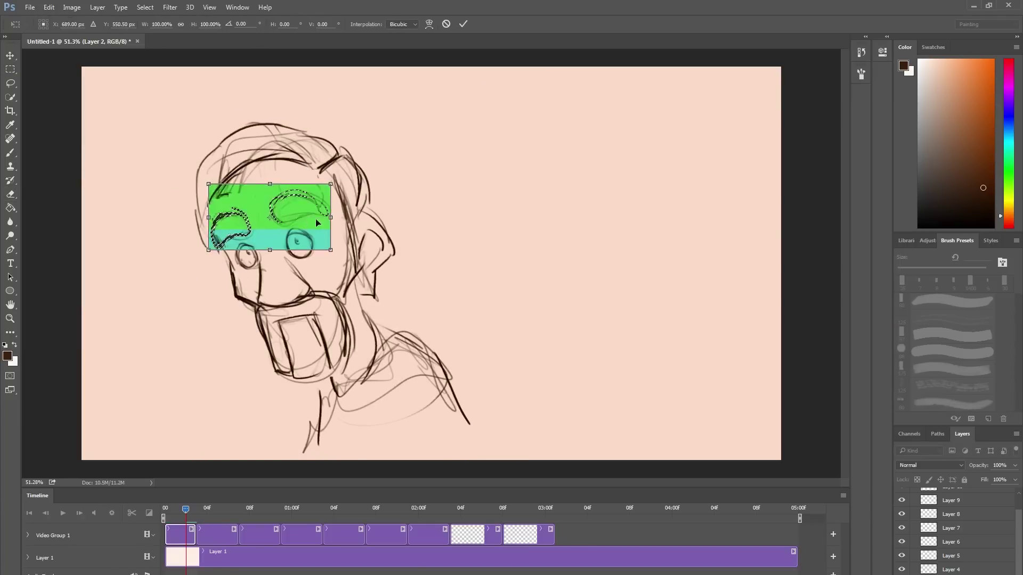
key(ctrl+d)
key(b)
click(208, 511)
Sketch the downcast head, brow line, top-of-head curve and squinting eyes over the onion skin.
drag(209, 516, 218, 515)
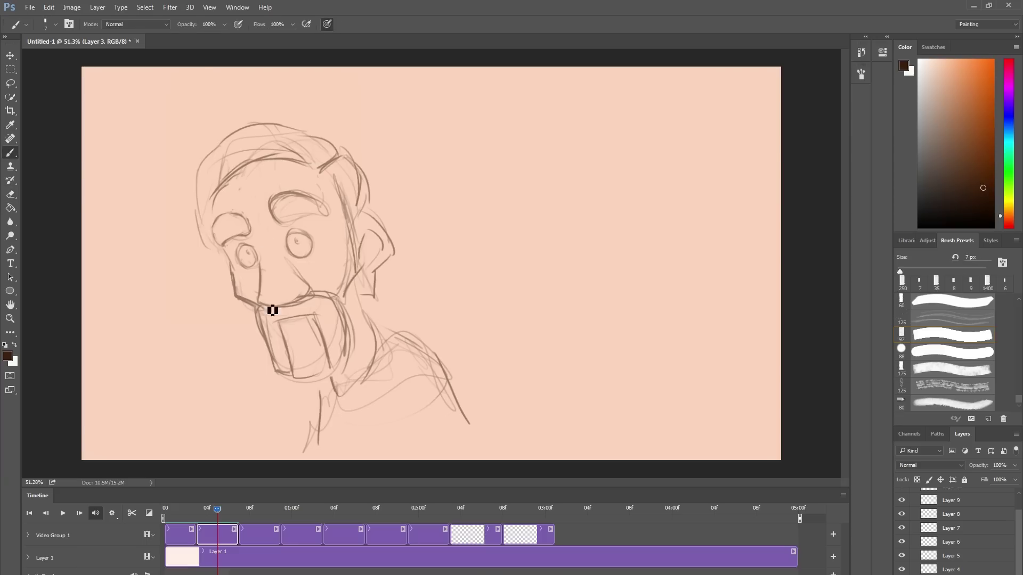
mouse_move(272, 310)
mouse_down()
mouse_move(294, 203)
mouse_move(400, 336)
mouse_move(272, 324)
mouse_up()
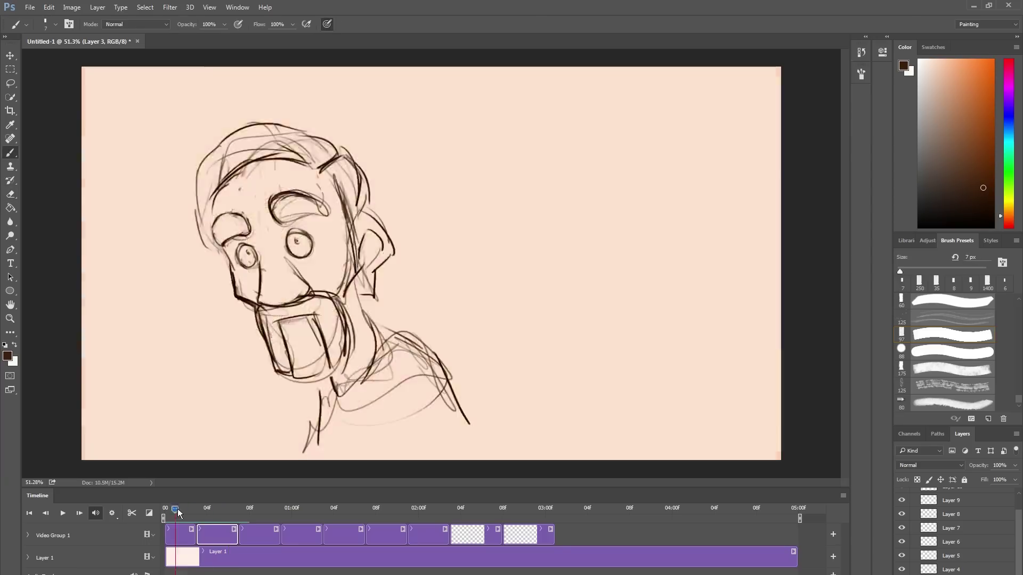
drag(177, 509, 229, 511)
drag(211, 261, 336, 200)
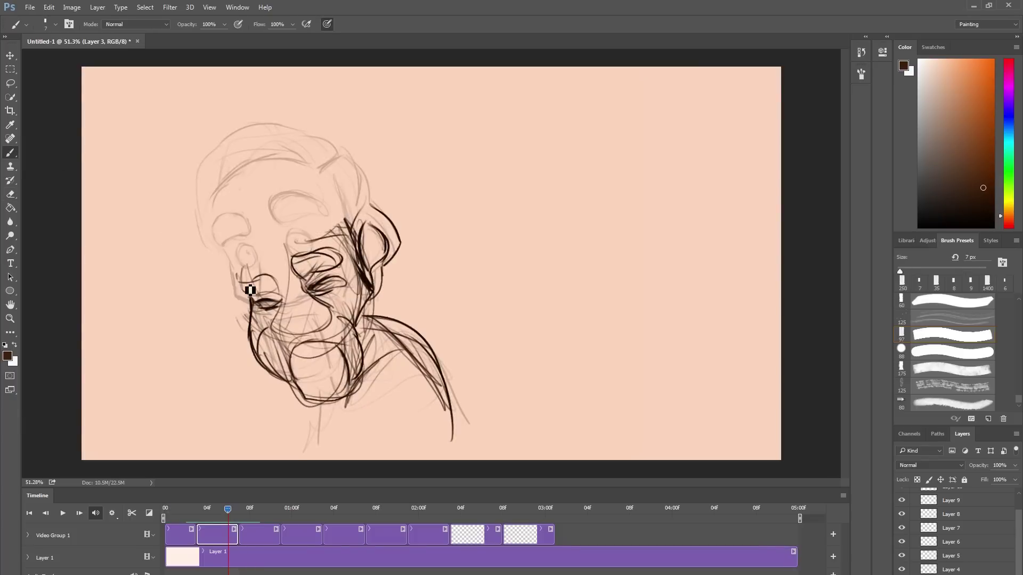
drag(235, 288, 277, 291)
drag(275, 177, 341, 211)
Erase the old shoulder, redraw the shoulder, neck and eyebrows, and start a Free Transform.
key(ctrl+z)
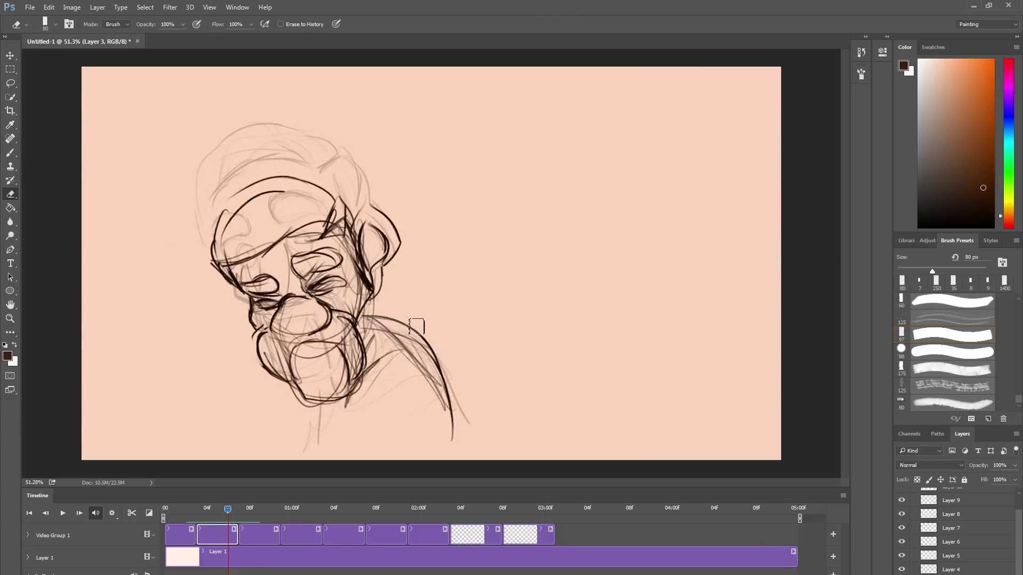
drag(367, 298, 458, 421)
drag(309, 394, 296, 448)
drag(223, 224, 331, 176)
drag(293, 267, 341, 261)
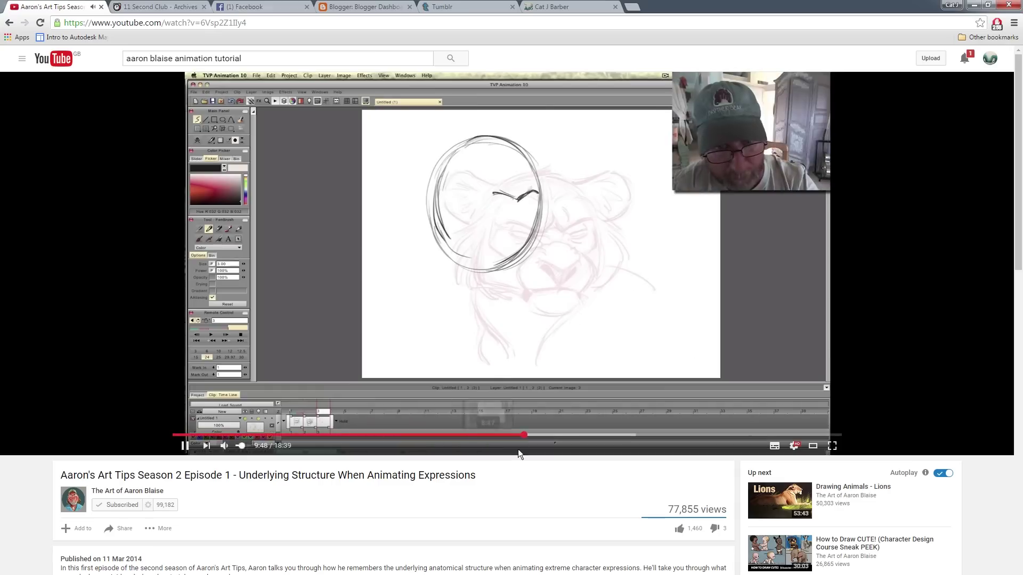
key(ctrl+t)
On the third frame, draw the shocked face's open jaw, mouth and left ear.
key(Return)
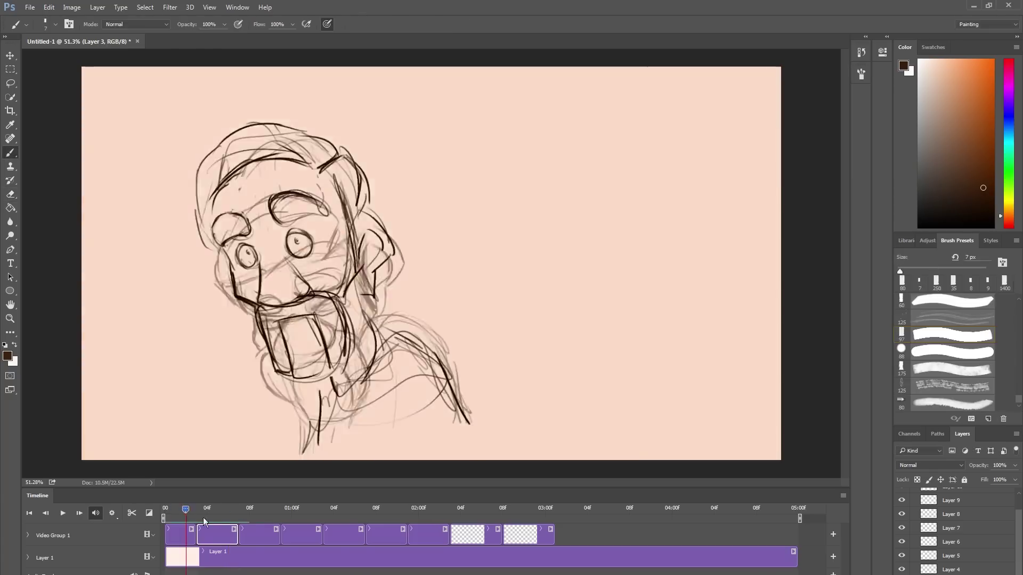
drag(228, 510, 249, 509)
key(b)
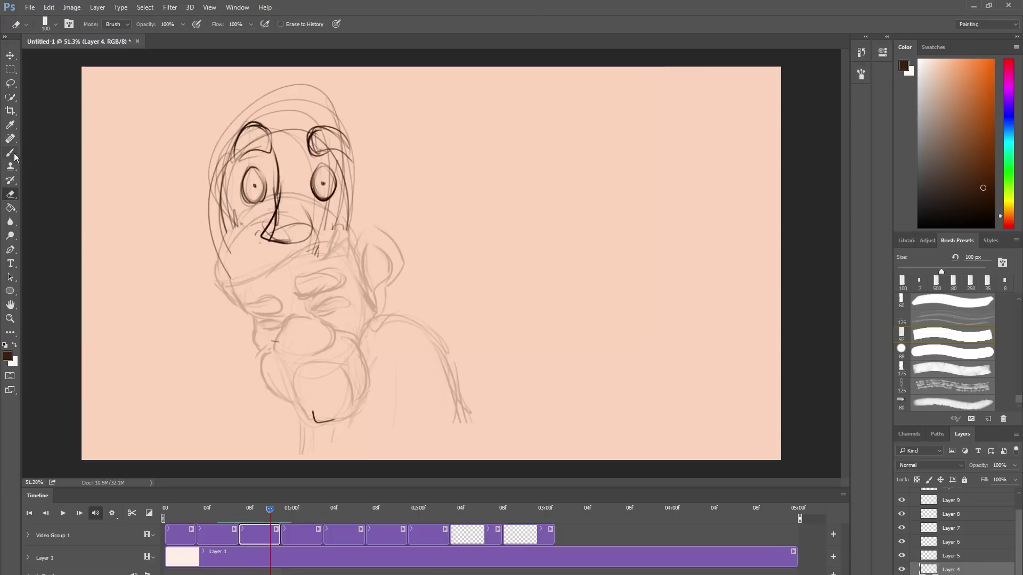
click(10, 153)
drag(313, 278, 285, 342)
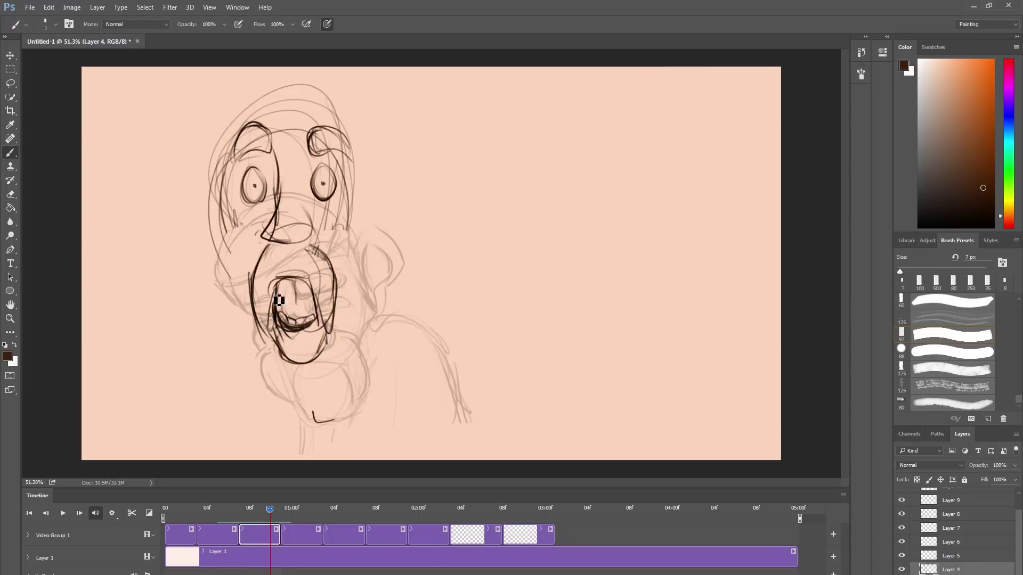
drag(179, 195, 203, 200)
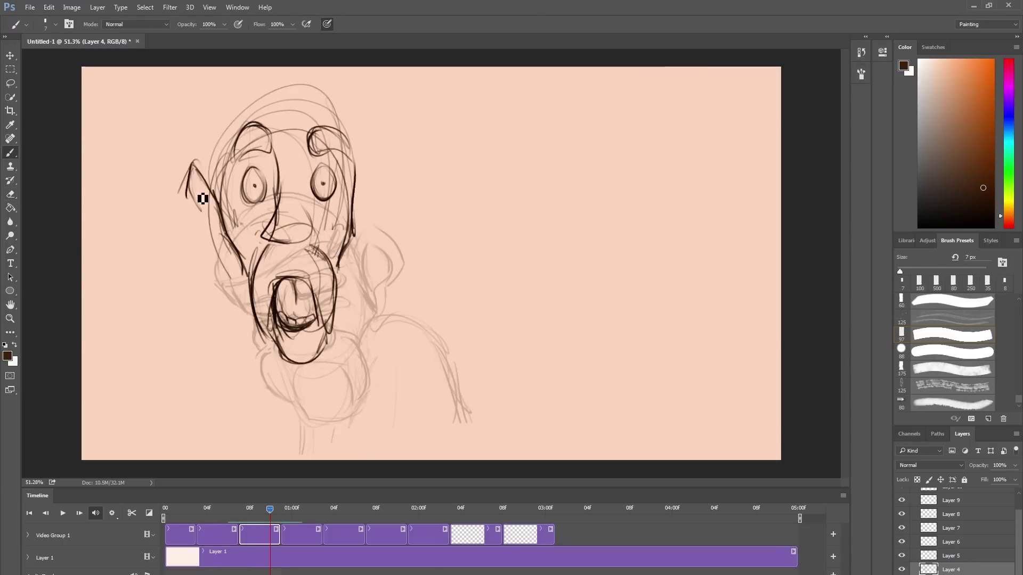
Shrink the head sketch and shift it right with Free Transform.
key(ctrl+t)
drag(178, 370, 211, 349)
key(Return)
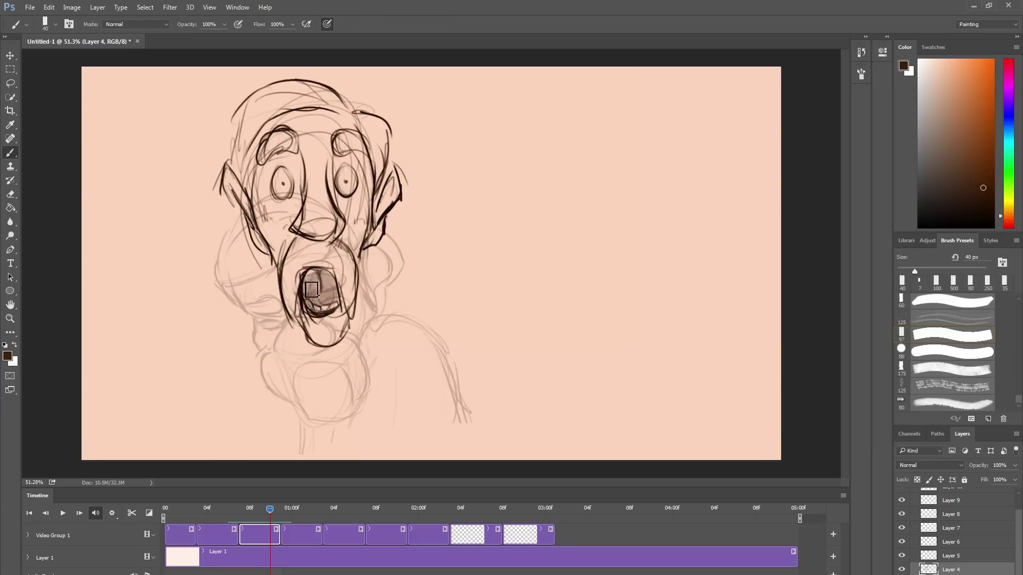
Save the document as 'animate blaise test 1'.
key(ctrl+shift+s)
text(animate blaise test 1)
key(Return)
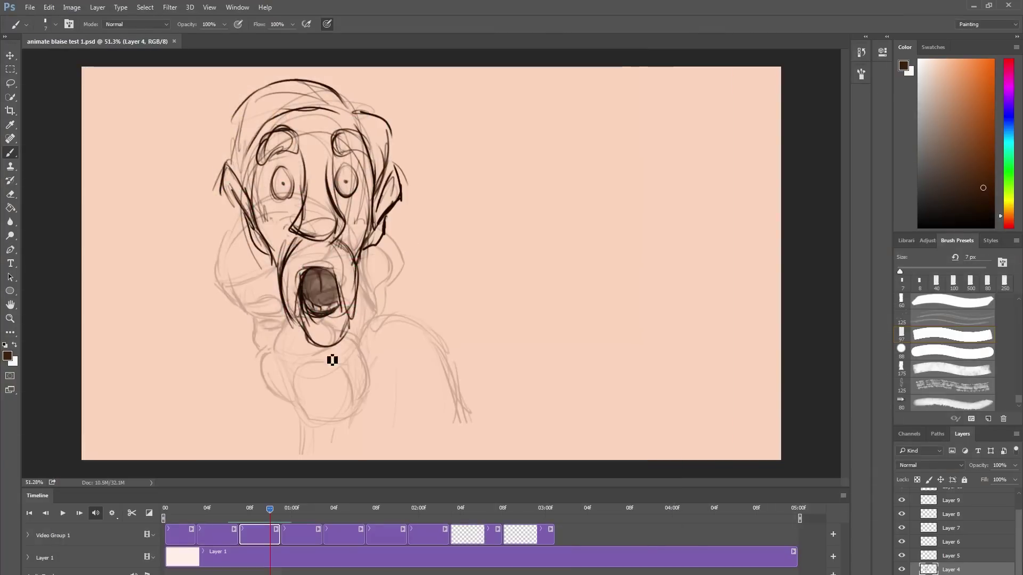
Draw the neck and shoulder lines, undoing the stray lower-left neck stroke.
drag(375, 318, 447, 389)
drag(269, 453, 303, 378)
key(ctrl+z)
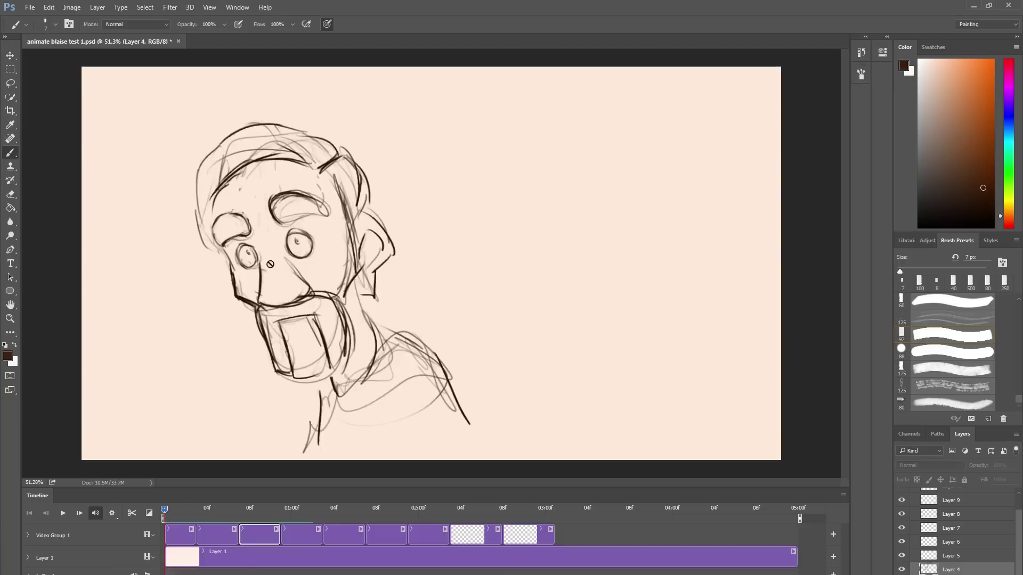
key(e)
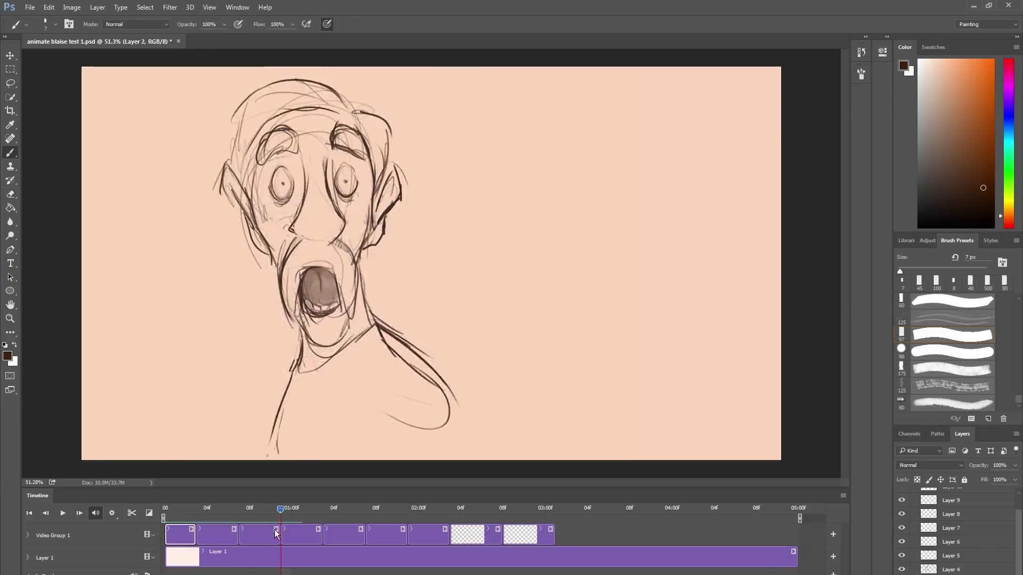
Outline the head and face on the second frame, nudge strokes up, then undo the chin and eye strokes.
click(203, 506)
drag(204, 507, 228, 509)
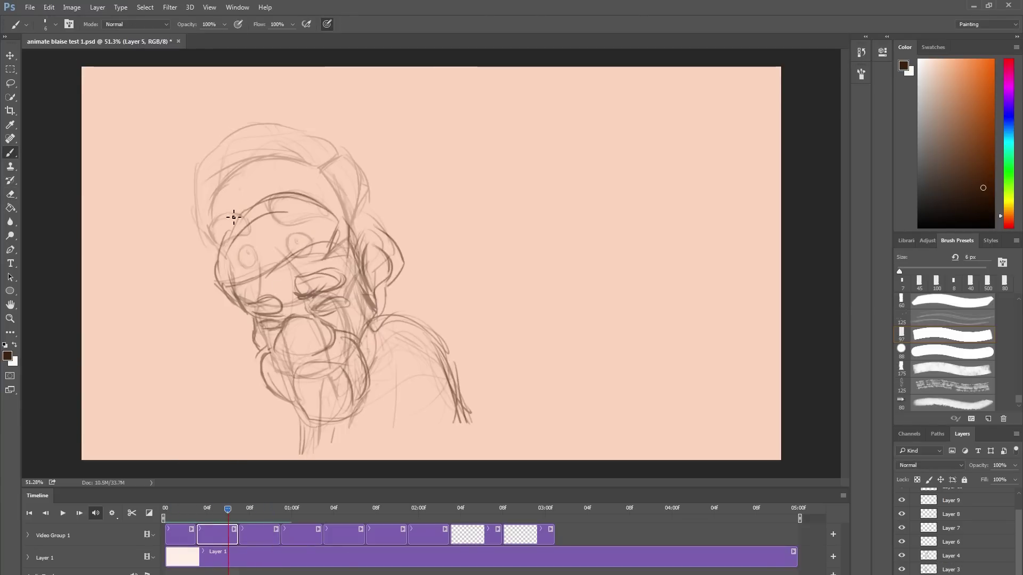
mouse_move(234, 217)
mouse_down()
mouse_move(311, 353)
mouse_move(334, 201)
mouse_move(288, 261)
mouse_move(354, 238)
mouse_move(363, 269)
mouse_up()
drag(354, 346, 354, 340)
drag(269, 272, 234, 277)
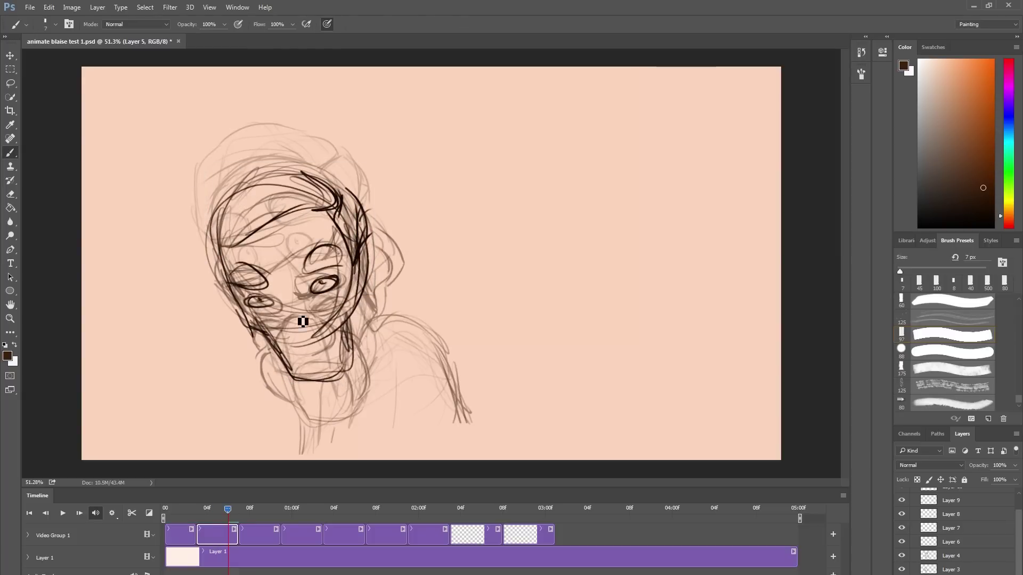
key(ctrl+alt+z)
key(ctrl+alt+z)
key(ctrl+alt+z)
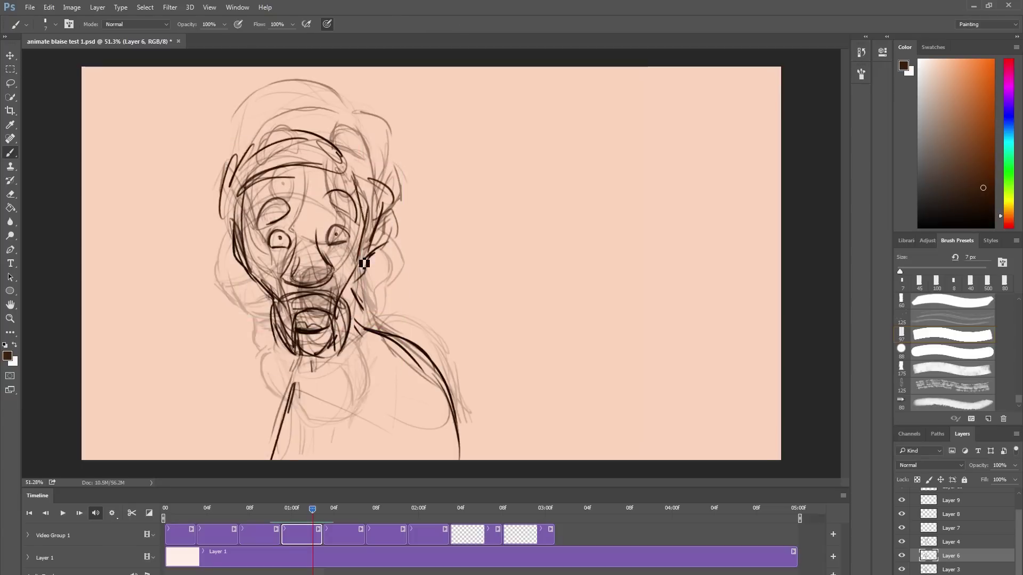
Return to the tilted frame and darken the hair outline and right side of the head.
drag(296, 510, 344, 508)
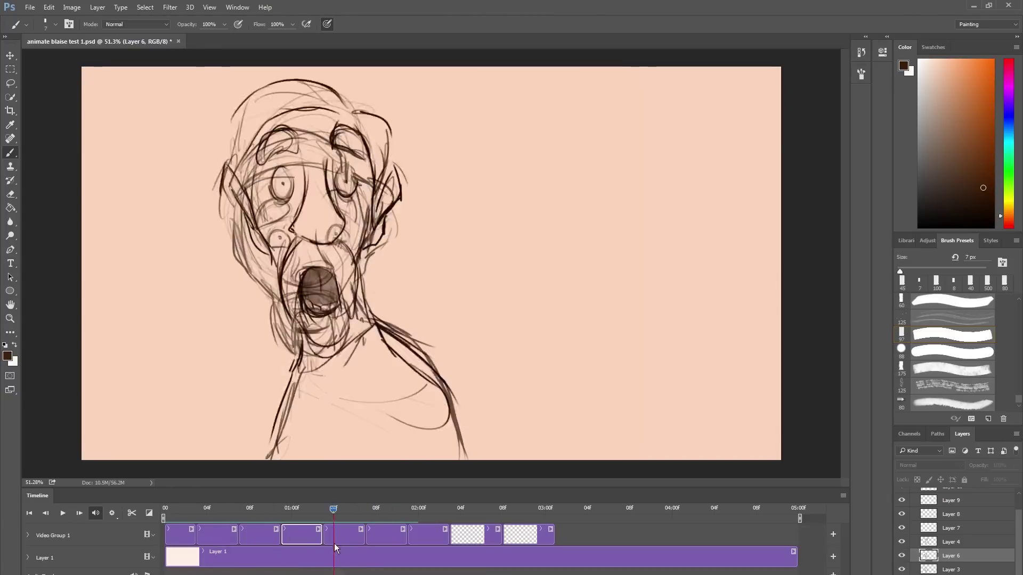
click(302, 508)
drag(302, 509, 228, 510)
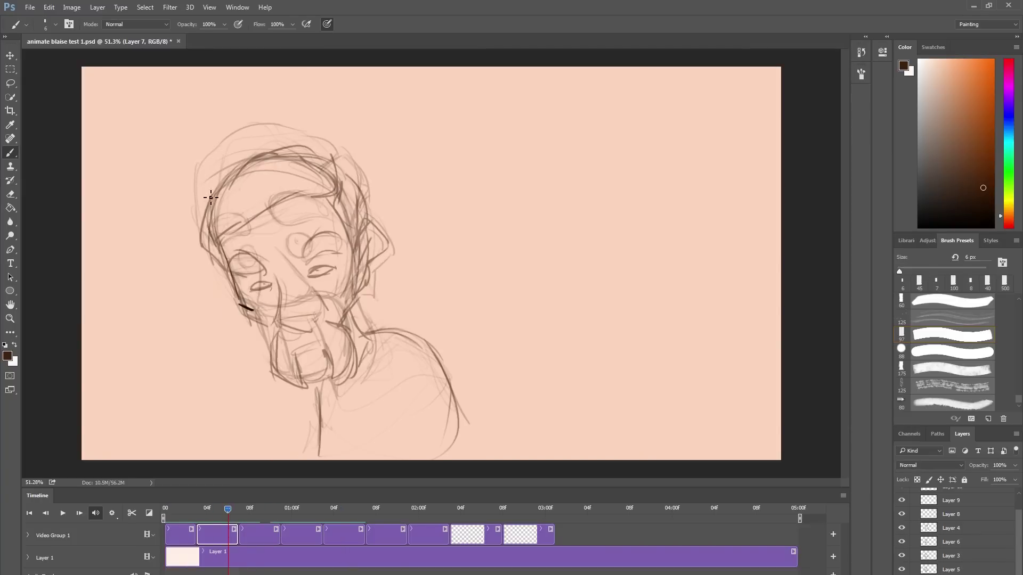
drag(211, 197, 229, 152)
drag(368, 219, 391, 245)
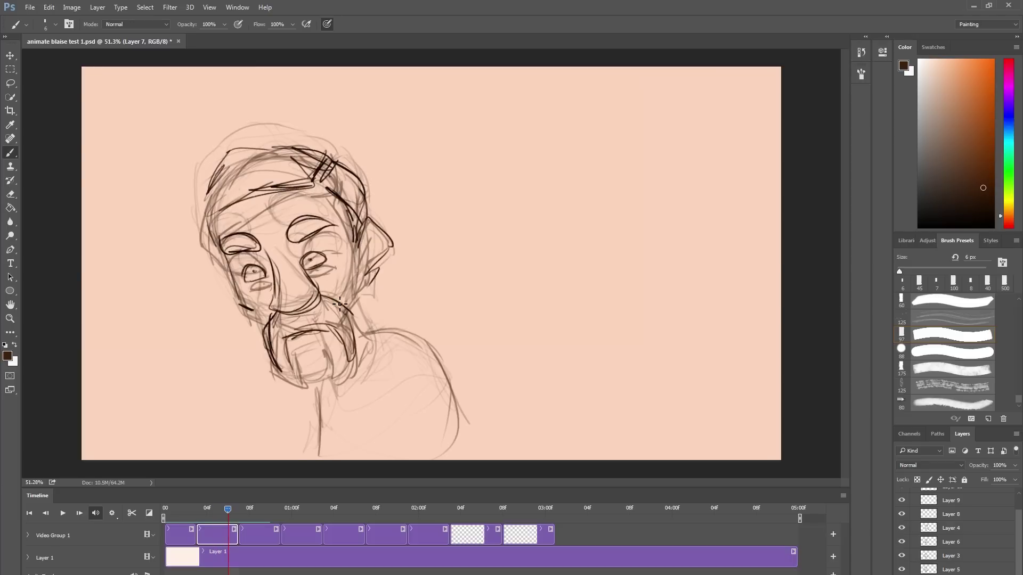
Check the motion across frames, then ink a closed outline around the chin.
mouse_move(228, 510)
mouse_down()
mouse_move(240, 512)
mouse_move(201, 510)
mouse_move(304, 539)
mouse_move(247, 536)
mouse_move(311, 541)
mouse_move(384, 510)
mouse_move(312, 510)
mouse_up()
click(311, 541)
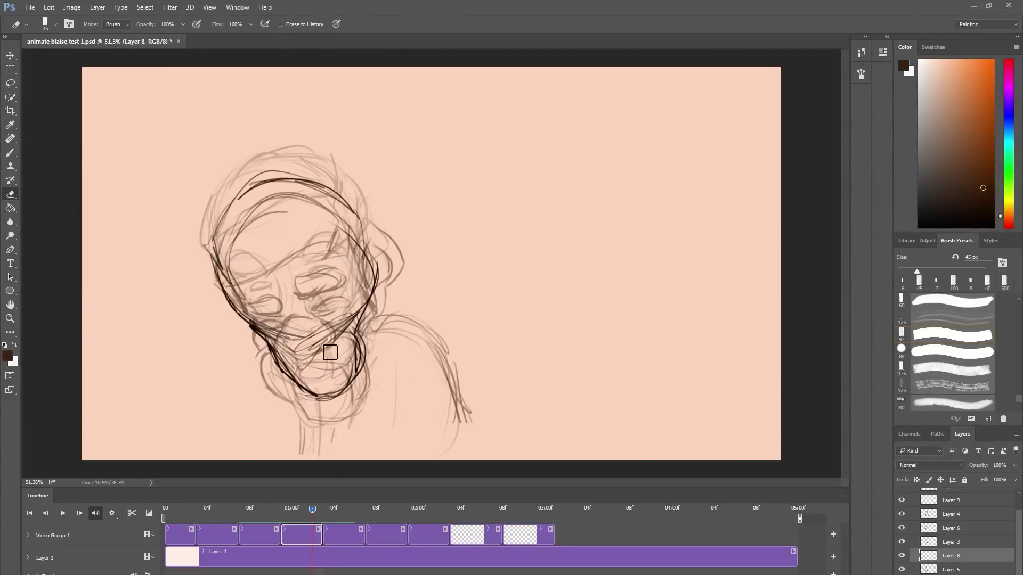
mouse_move(309, 512)
mouse_down()
mouse_move(291, 517)
mouse_move(314, 513)
mouse_up()
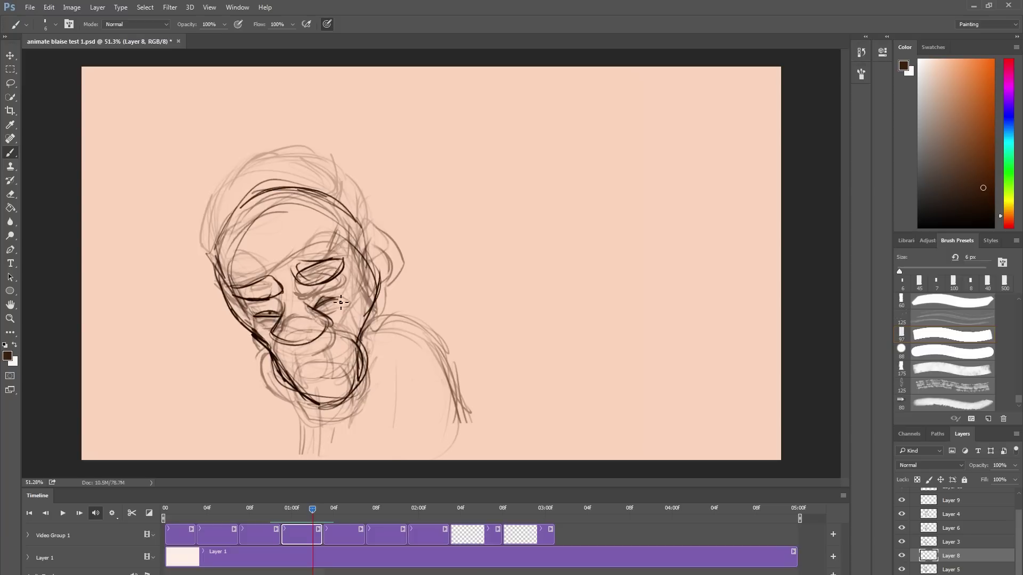
mouse_move(310, 512)
mouse_down()
mouse_move(322, 513)
mouse_move(313, 513)
mouse_up()
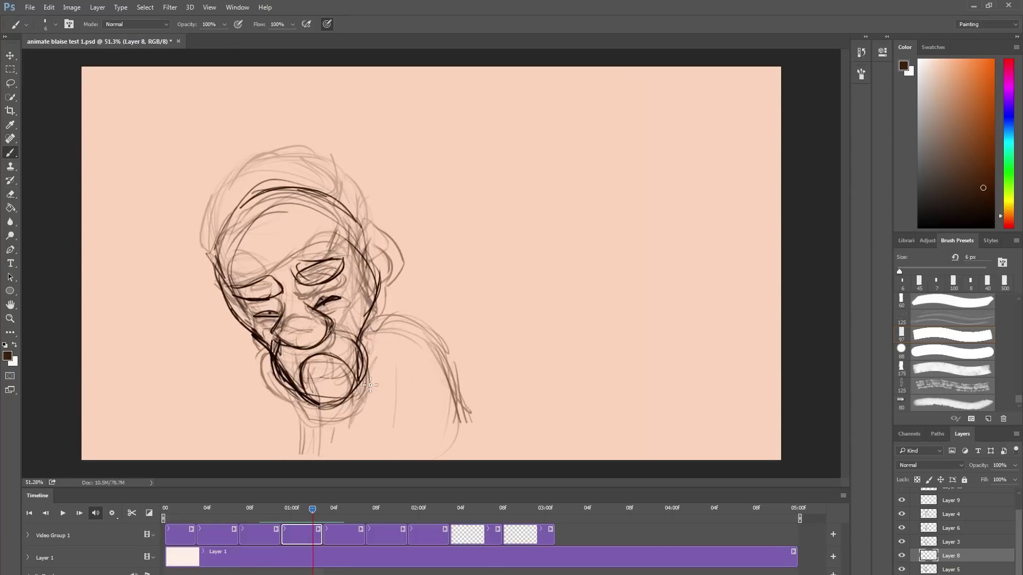
key(e)
key(b)
drag(344, 347, 311, 407)
Ink the crown, both cheeks, jaw, neck and right ear, then lengthen Layer 9's clip.
drag(336, 200, 341, 231)
drag(363, 224, 381, 314)
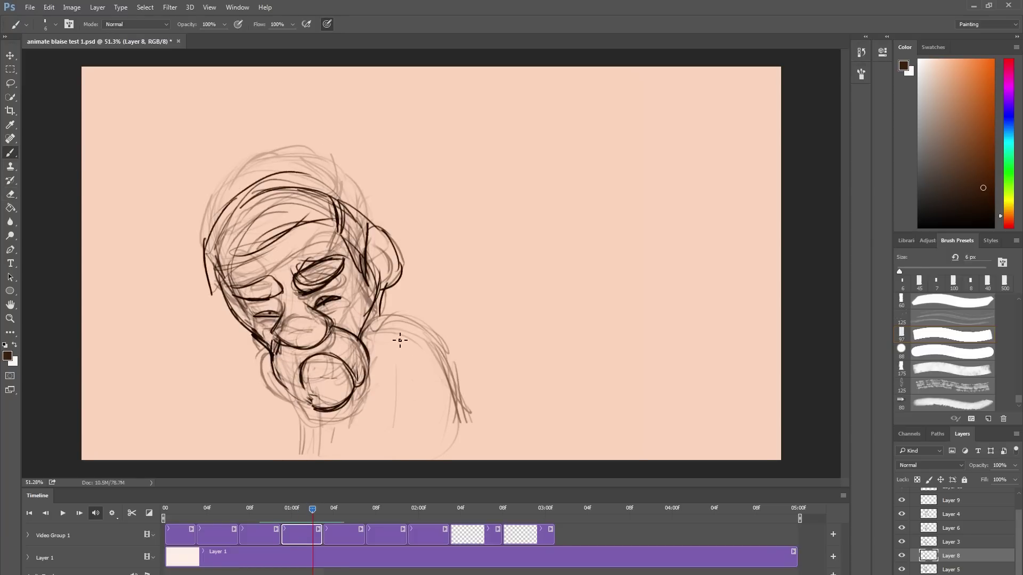
drag(320, 418, 326, 453)
drag(395, 240, 374, 282)
drag(227, 288, 250, 331)
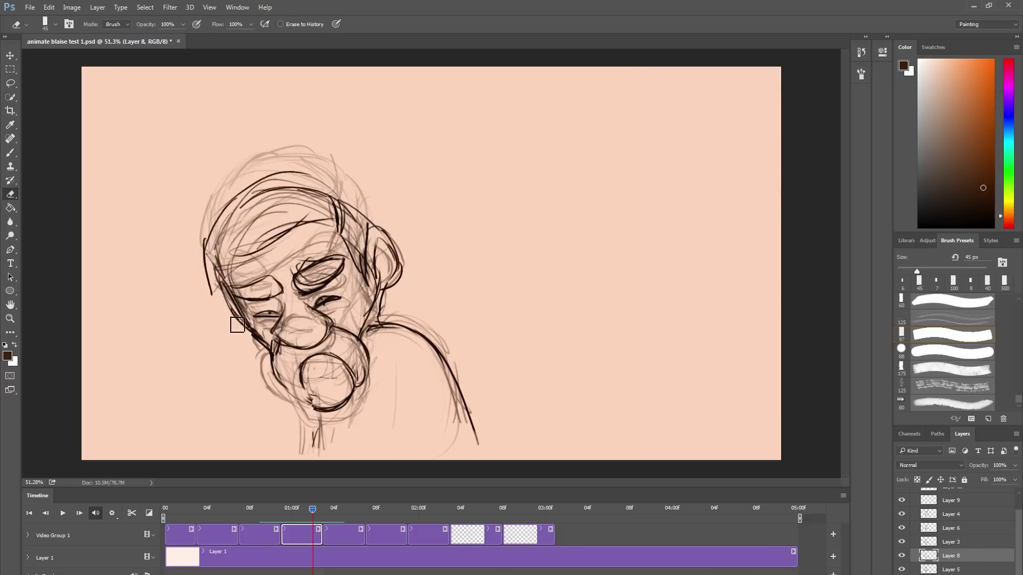
mouse_move(407, 535)
mouse_down()
mouse_move(417, 537)
mouse_move(407, 536)
mouse_up()
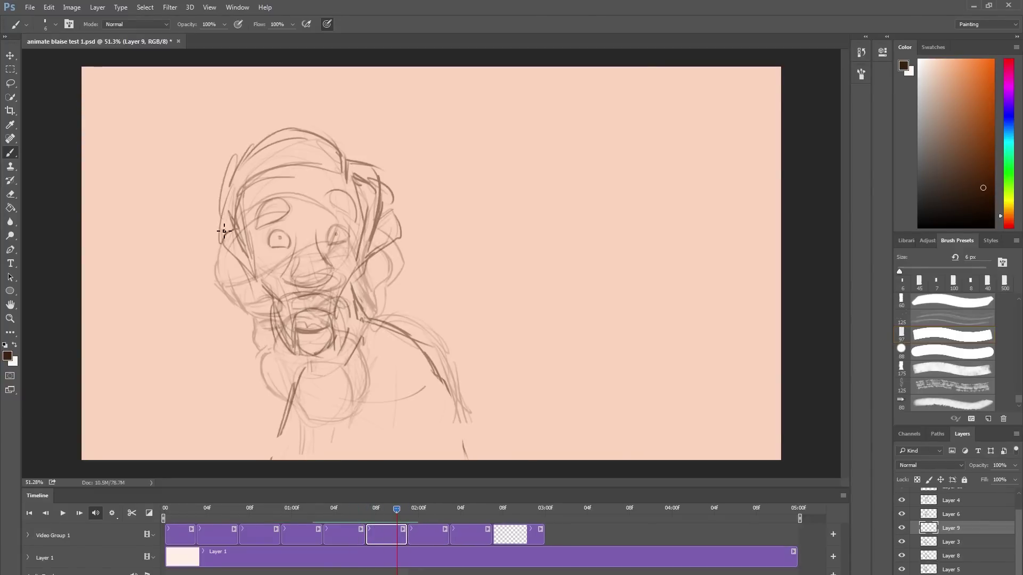
Ink the front-facing frame: head circle, jaw and chin, right ear, forehead and mouth curve.
drag(224, 230, 352, 181)
drag(267, 309, 350, 350)
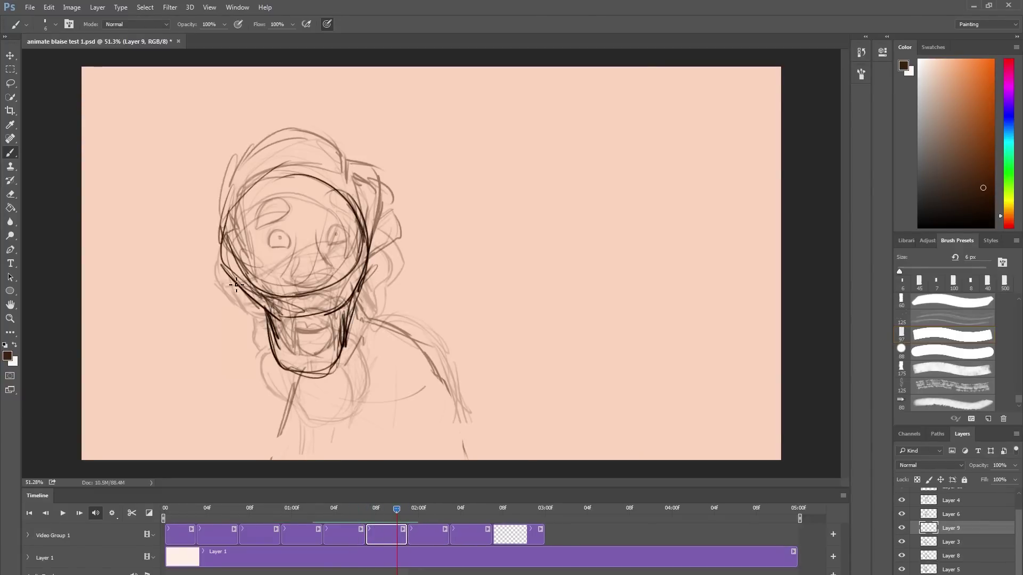
drag(245, 299, 287, 373)
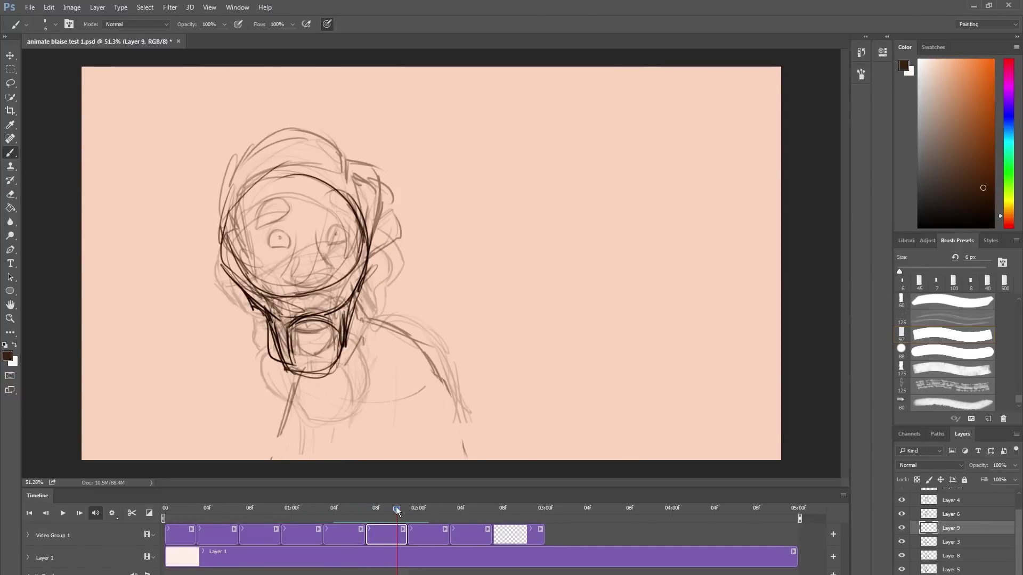
mouse_move(395, 511)
mouse_down()
mouse_move(384, 511)
mouse_move(396, 510)
mouse_up()
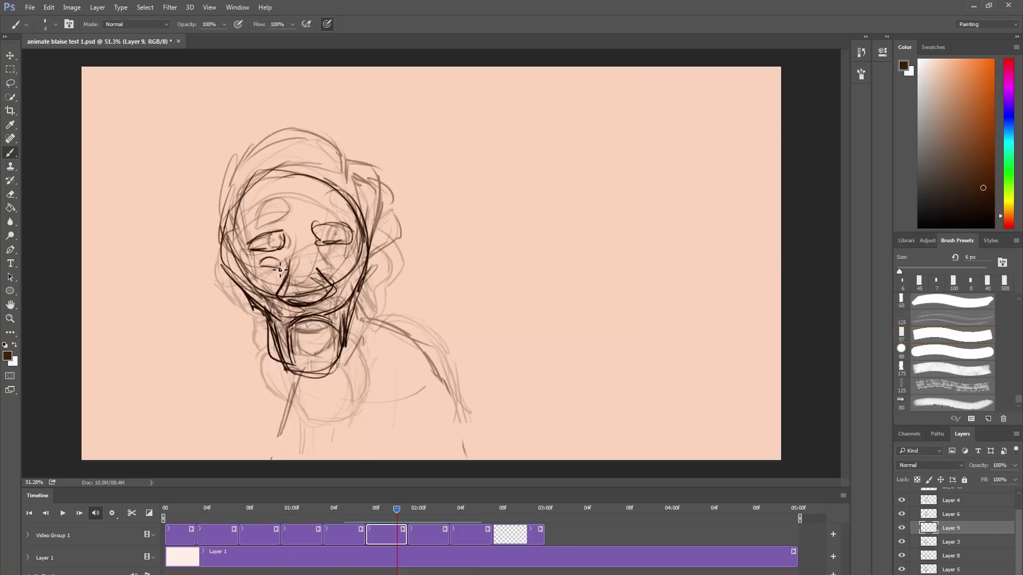
drag(385, 219, 366, 295)
drag(267, 319, 277, 361)
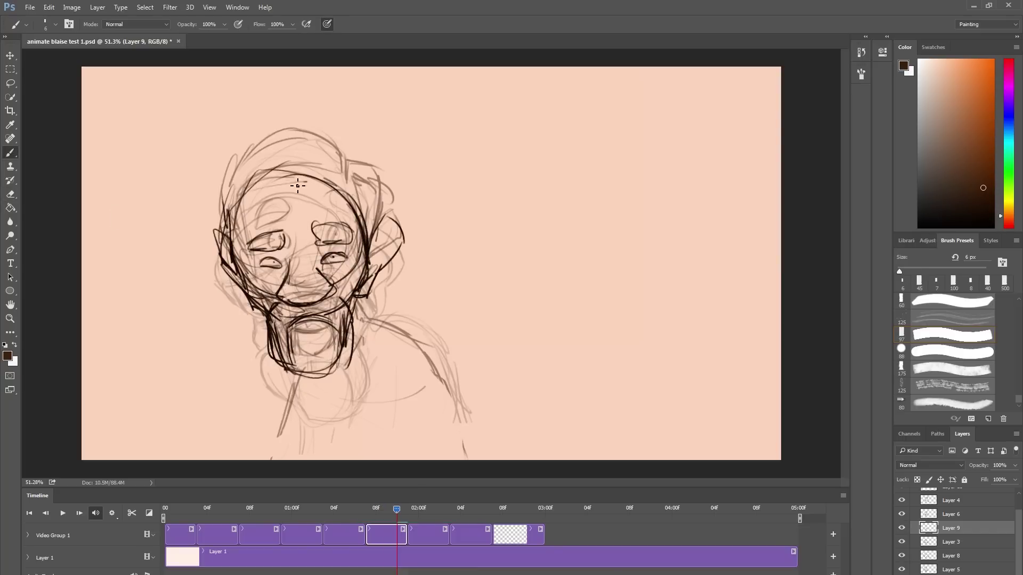
mouse_move(231, 202)
mouse_down()
mouse_move(341, 185)
mouse_move(345, 199)
mouse_up()
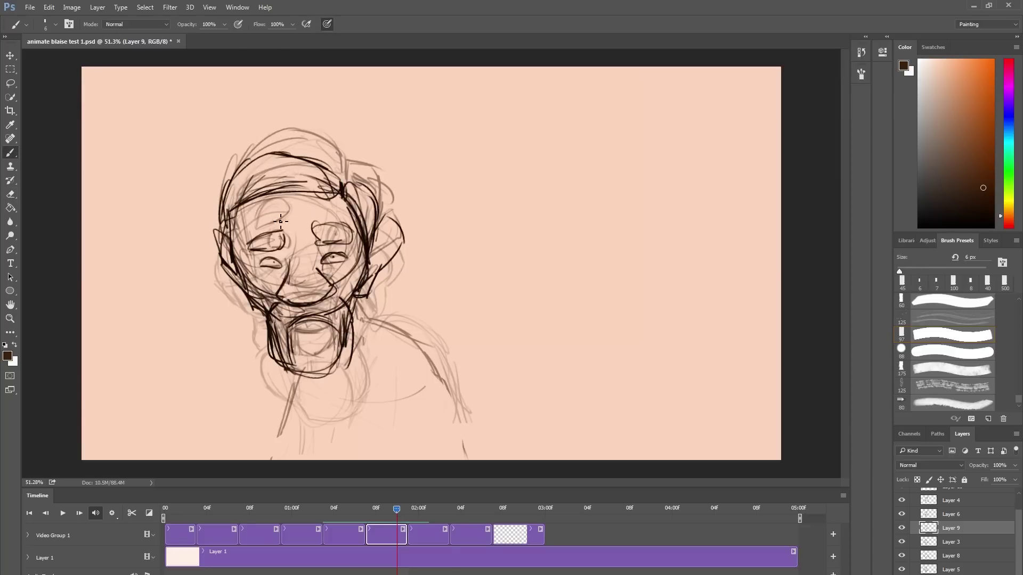
drag(296, 326, 328, 322)
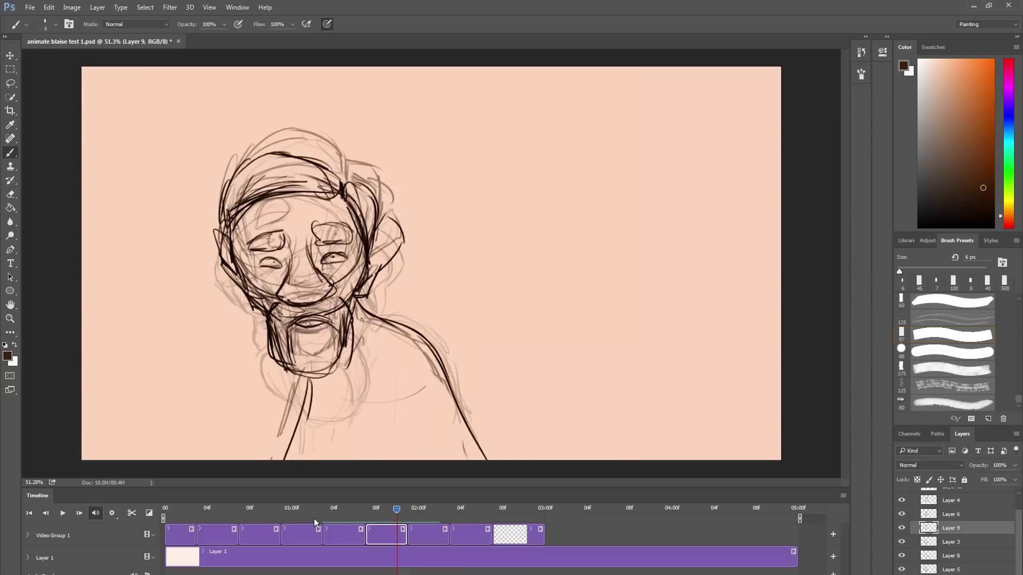
Move empty Layer 10 between Layer 6 and Layer 4, then draw pupil, nose, beard and open mouth.
drag(501, 535, 463, 535)
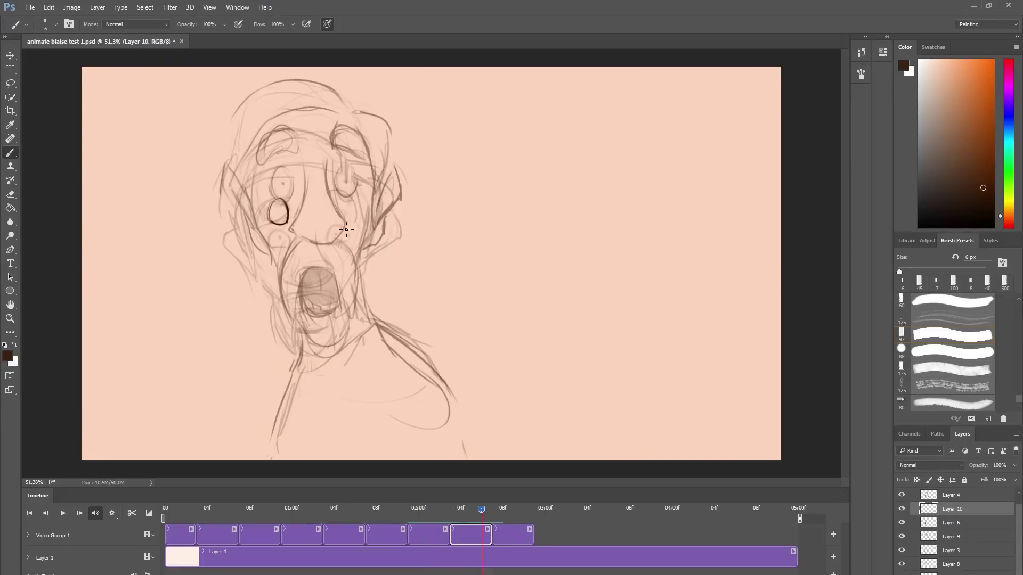
click(342, 209)
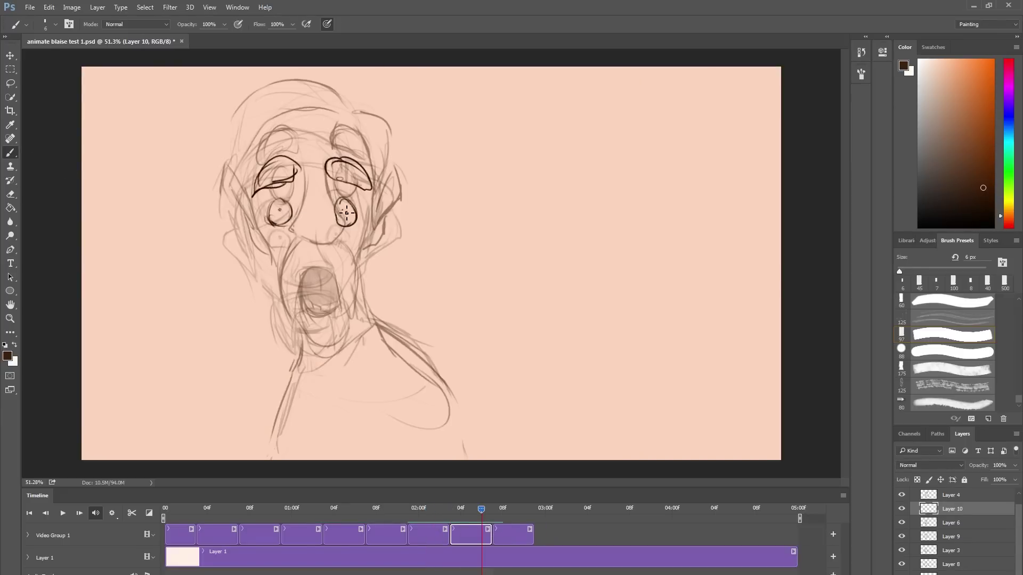
mouse_move(319, 179)
mouse_down()
mouse_move(330, 266)
mouse_move(275, 284)
mouse_up()
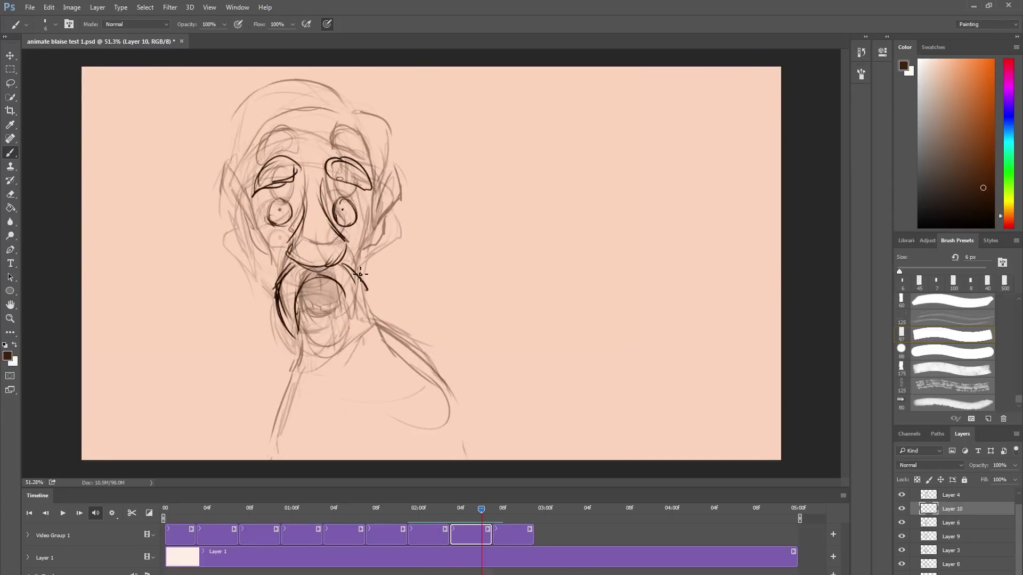
drag(360, 274, 345, 331)
drag(326, 296, 299, 306)
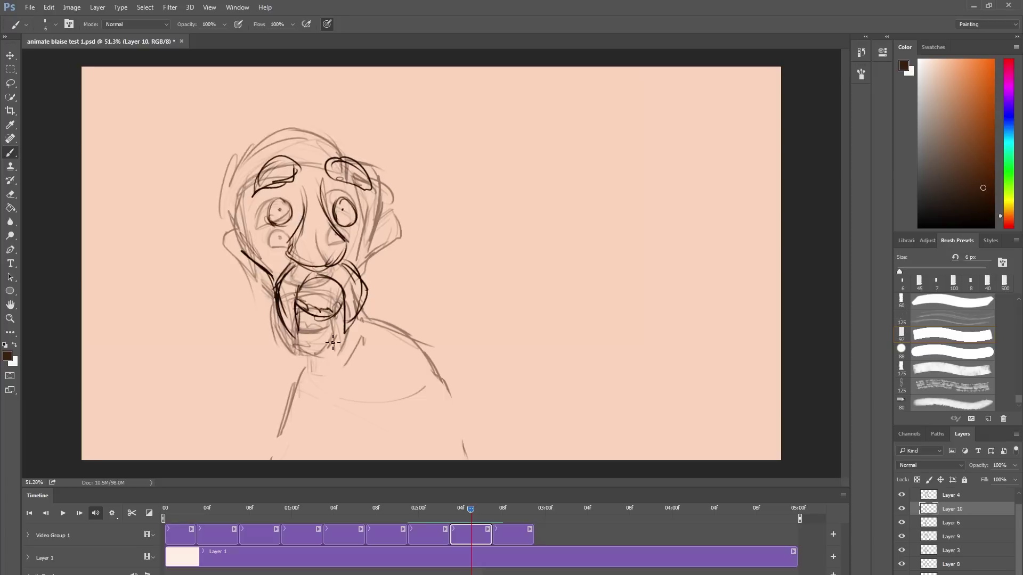
Add forehead and hair arcs to the shocked face, then return to the first frame.
key(Right)
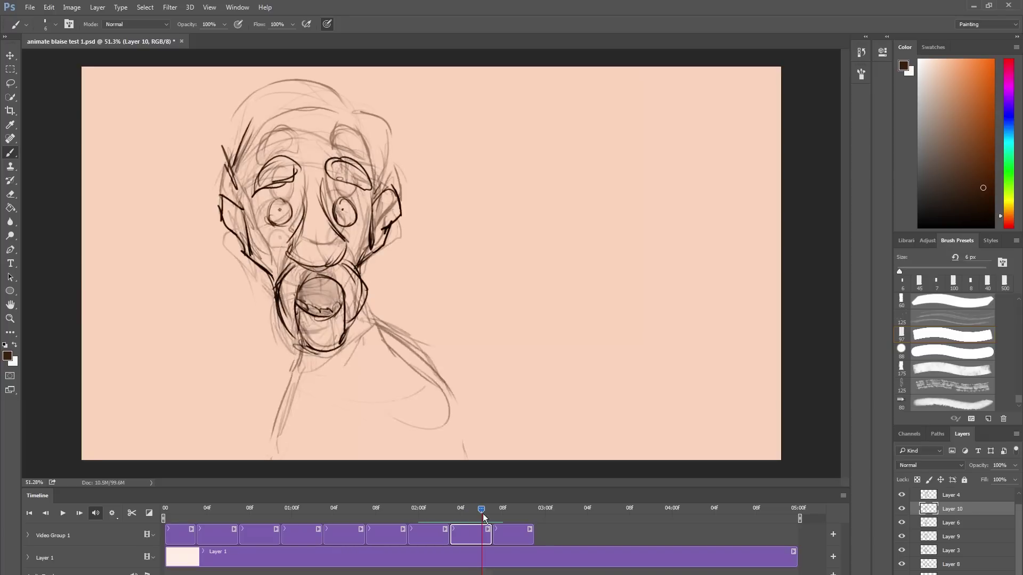
drag(246, 153, 357, 142)
drag(245, 160, 363, 141)
click(512, 516)
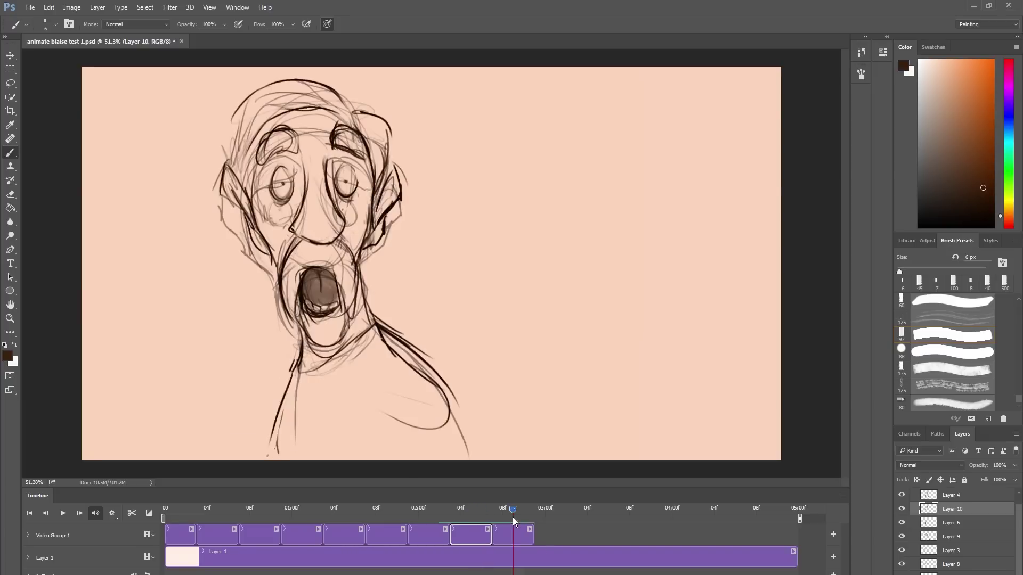
key(Home)
Trim the background clip to the animation's length and letter 'Start' on the first frame.
key(space)
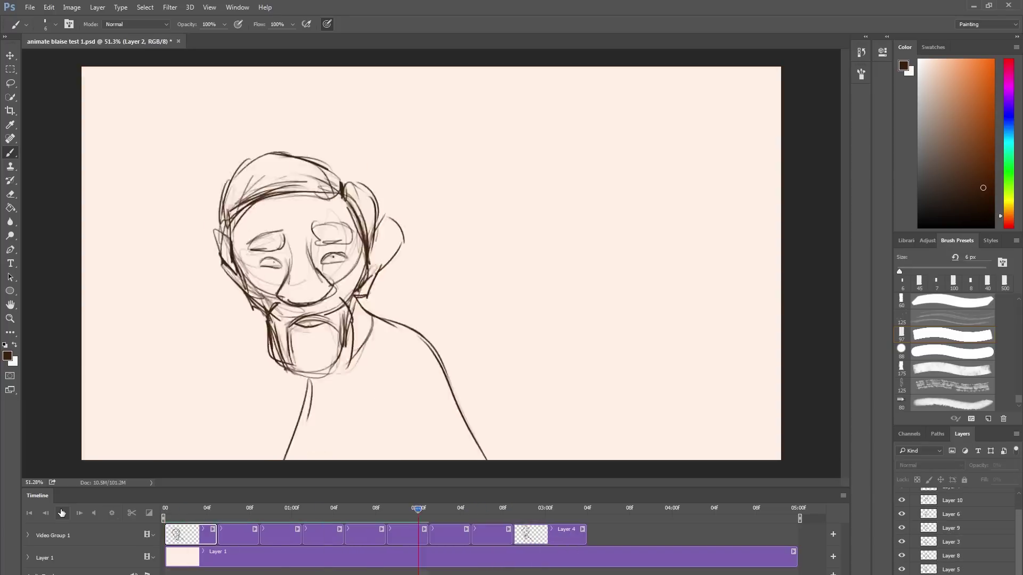
drag(794, 557, 586, 557)
click(63, 513)
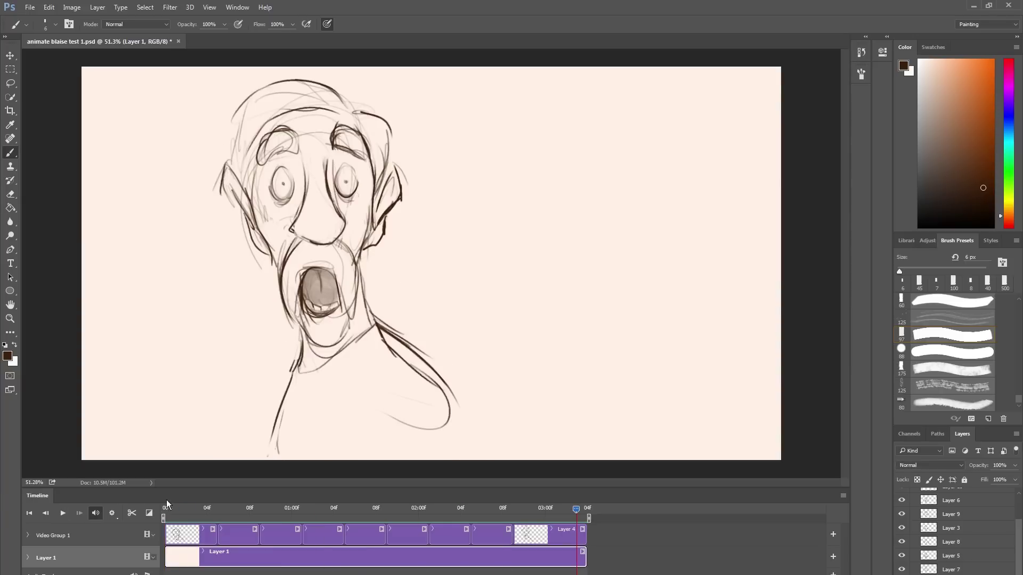
key(Home)
drag(612, 352, 597, 377)
drag(641, 344, 636, 376)
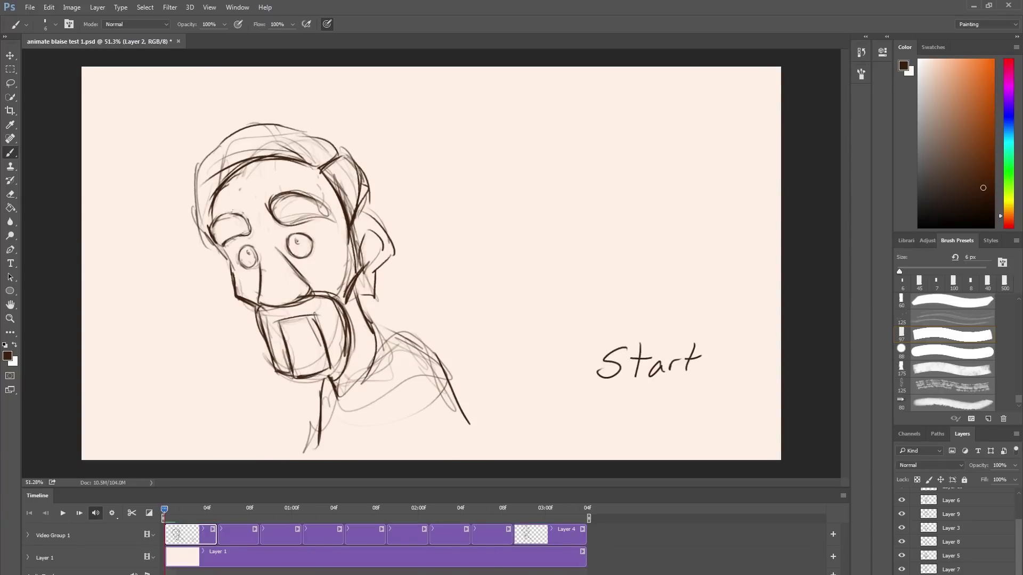
Letter 'End' and a 'Gonna clean up a little' note on the last frame.
mouse_move(334, 507)
mouse_down()
mouse_move(405, 523)
mouse_move(524, 524)
mouse_up()
drag(642, 344, 648, 388)
drag(620, 368, 640, 365)
drag(651, 384, 666, 379)
drag(679, 373, 666, 337)
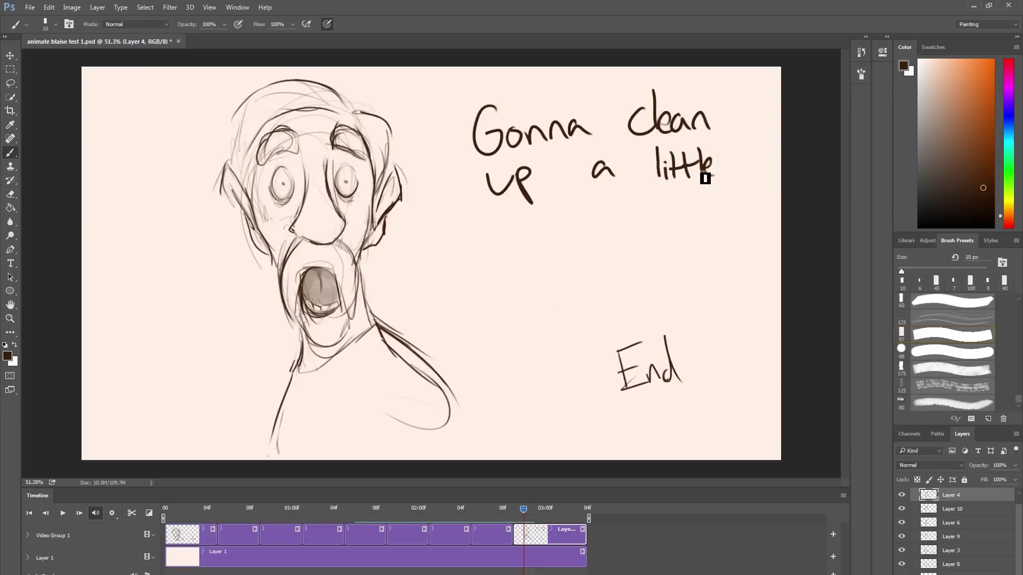
Add faint strokes below the beard on the tilted-head frame and step through neighbouring frames.
drag(524, 510, 228, 510)
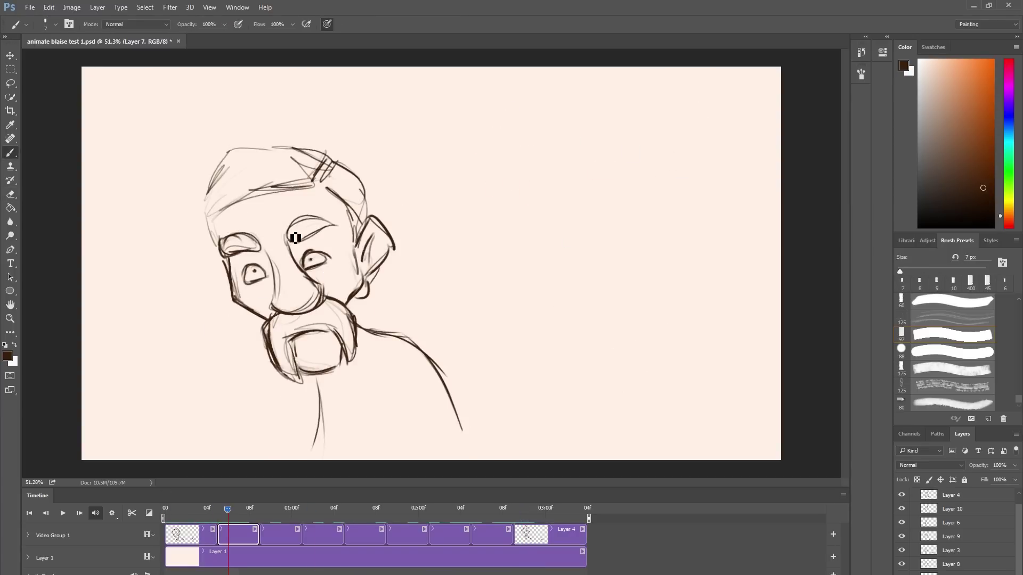
drag(336, 378, 317, 439)
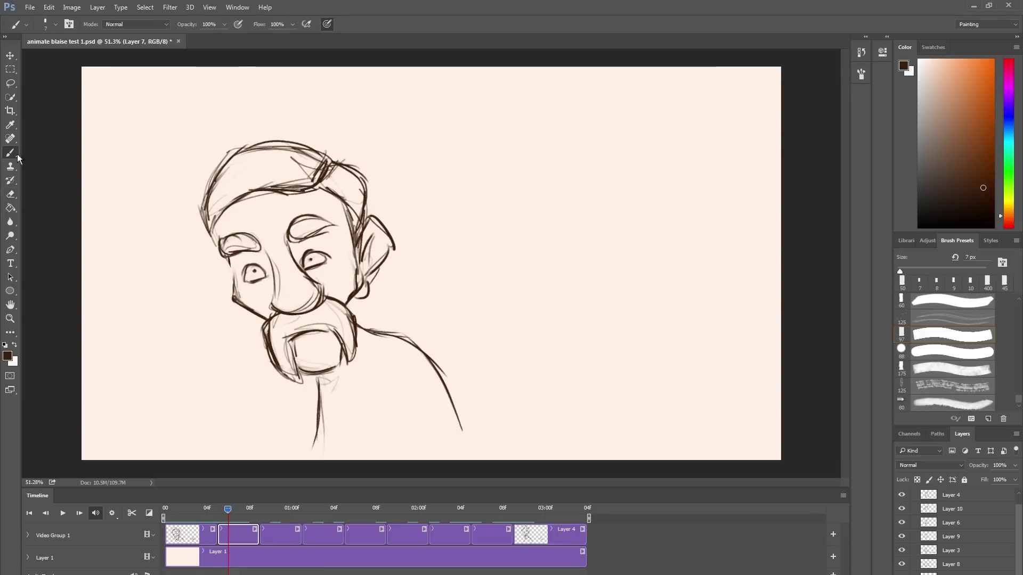
key(Left)
key(Left)
key(Left)
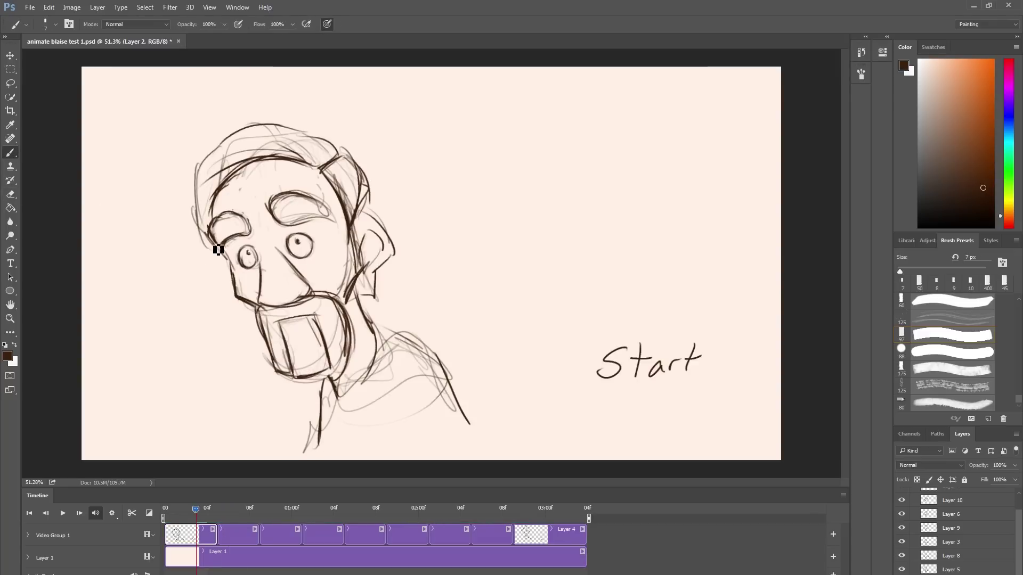
key(e)
key(Right)
key(Right)
key(Right)
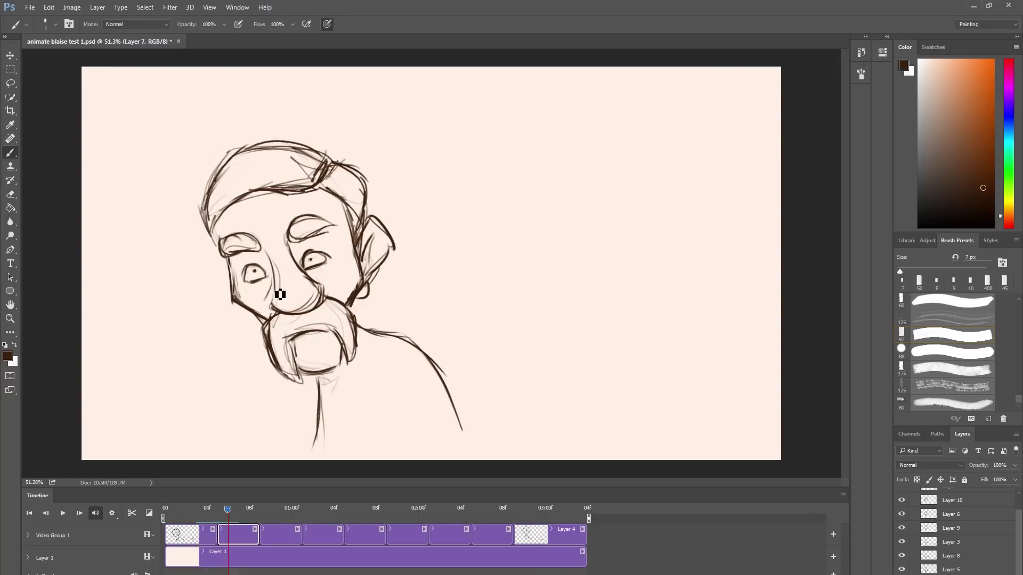
key(b)
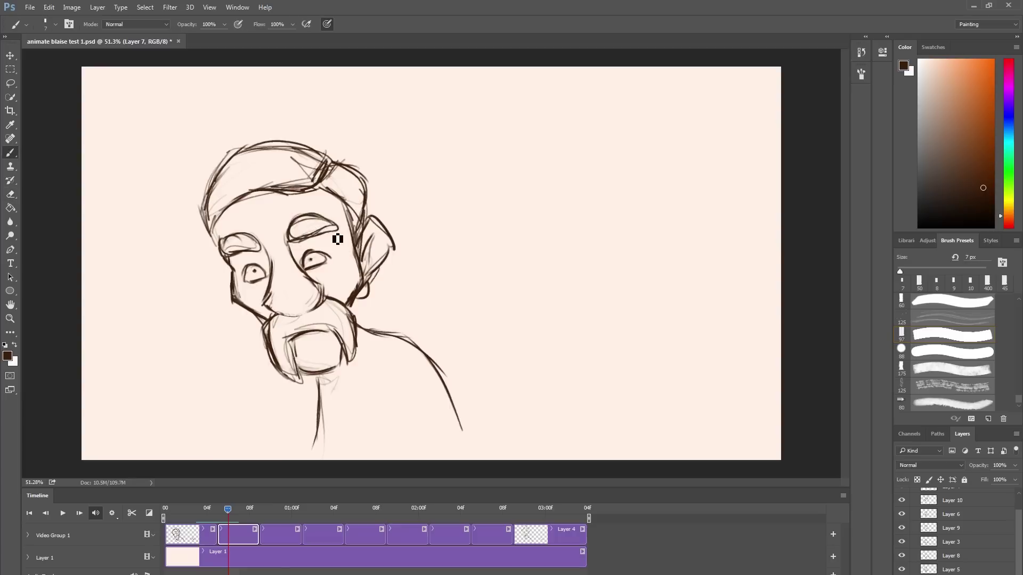
key(Right)
key(Right)
key(Right)
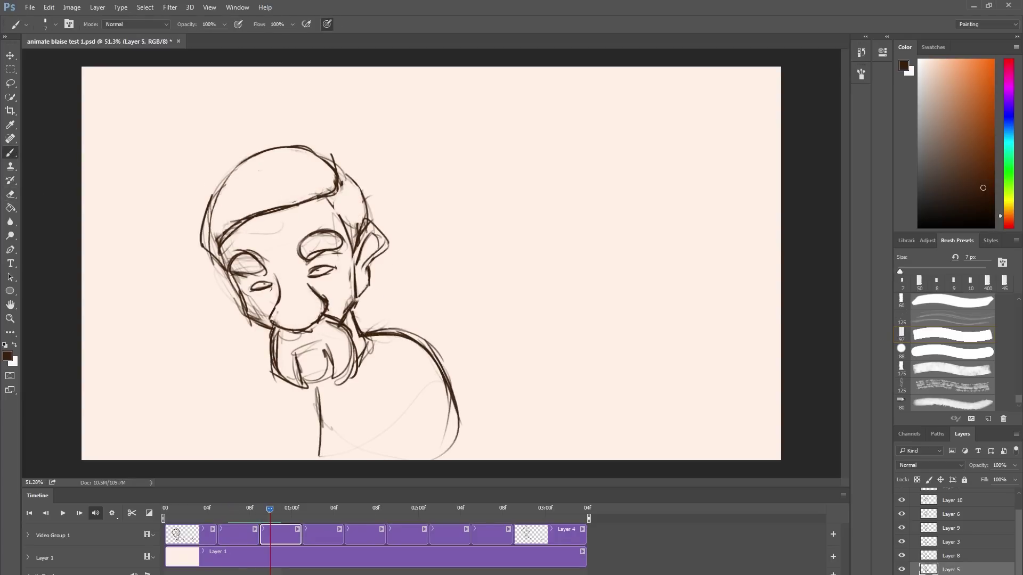
Round the beard outline, erase extra strokes in the eyes, and redraw the Middle frame's chin line.
drag(326, 322, 339, 369)
key(e)
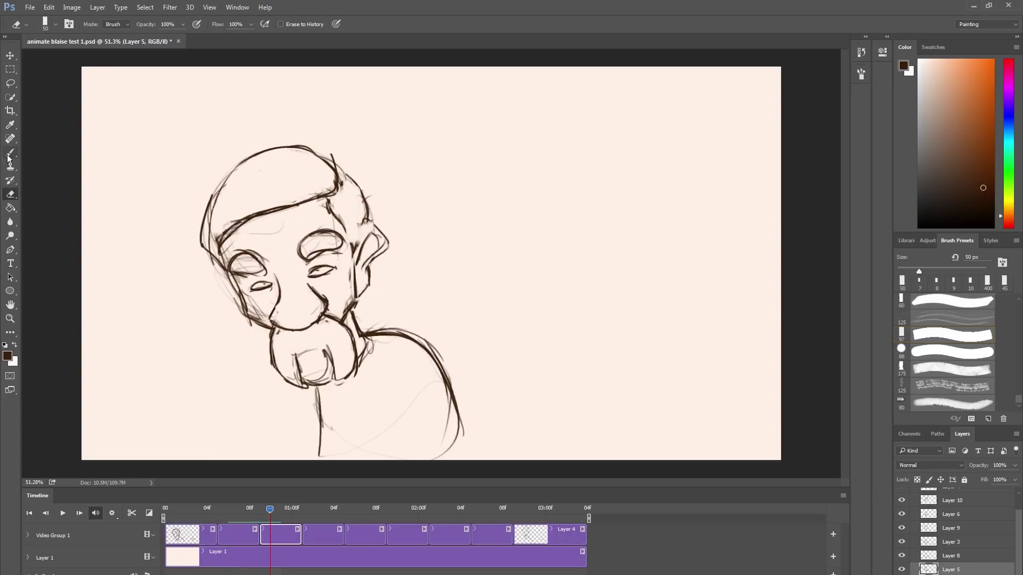
key(Right)
key(b)
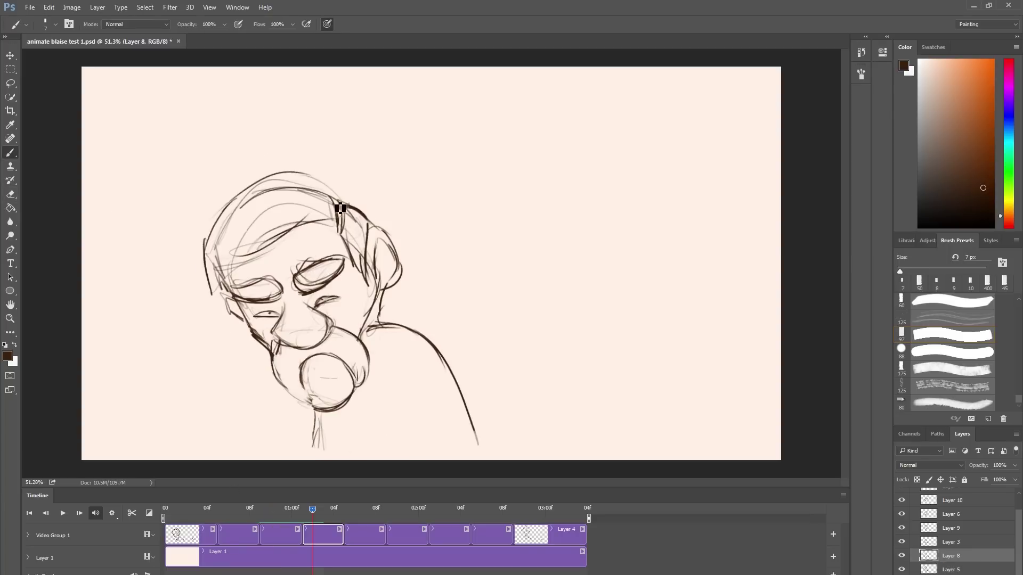
key(e)
drag(336, 283, 286, 297)
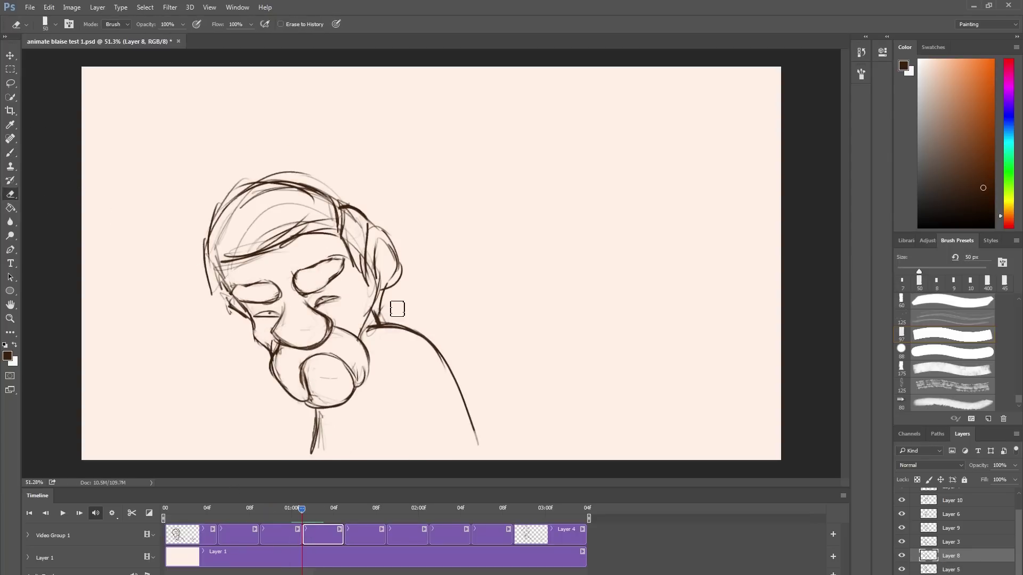
key(Right)
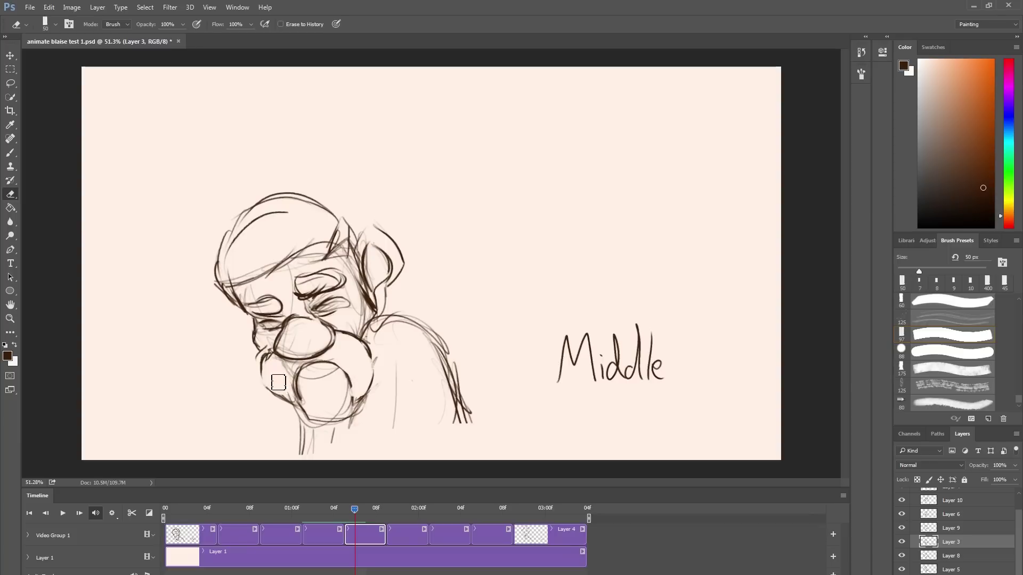
drag(298, 397, 356, 404)
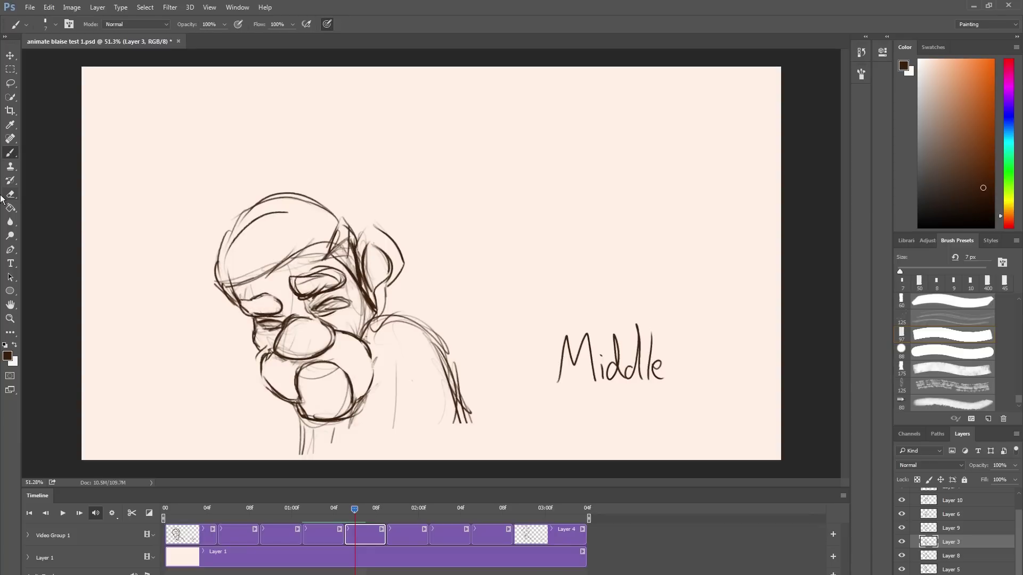
On the Layer 9 closed-eye frame, erase rough hair strokes and redraw the hair and beard outlines.
click(428, 511)
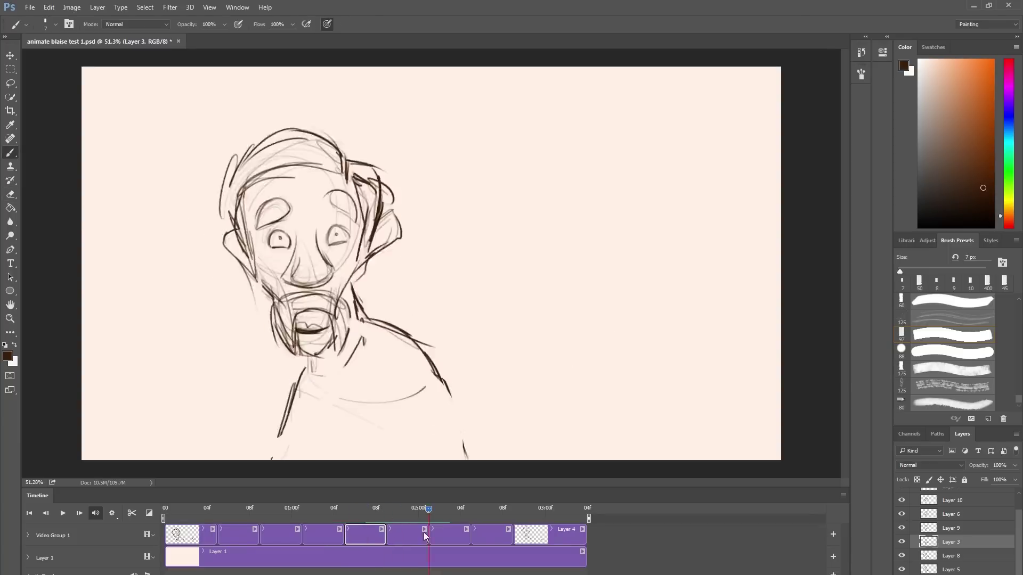
click(425, 536)
click(408, 511)
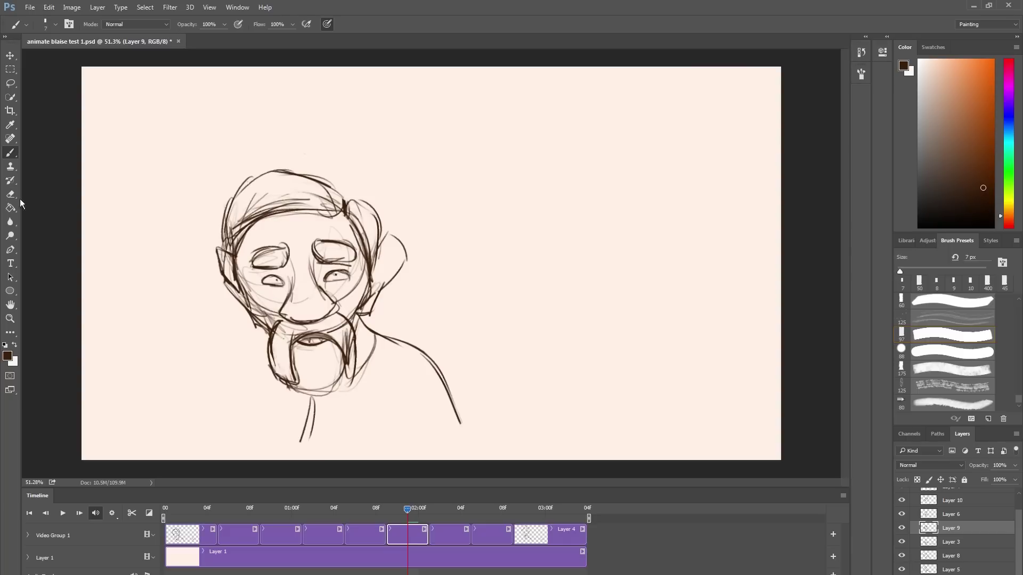
key(e)
mouse_move(239, 235)
mouse_down()
mouse_move(320, 192)
mouse_move(347, 210)
mouse_up()
key(b)
drag(336, 341, 338, 395)
drag(354, 325, 356, 382)
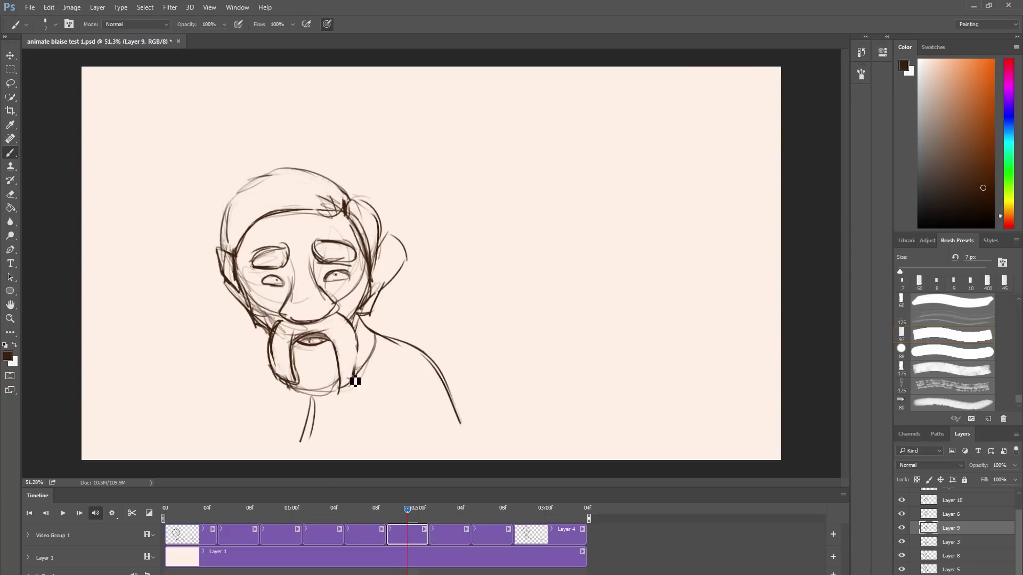
On Layer 6, redraw the beard, clear stray mouth strokes, and draw the nose outline.
key(Right)
key(Right)
drag(341, 307, 346, 368)
key(e)
mouse_move(288, 309)
mouse_down()
mouse_move(290, 360)
mouse_move(346, 319)
mouse_up()
key(b)
key(e)
key(b)
drag(285, 242, 333, 291)
key(e)
drag(288, 261, 333, 290)
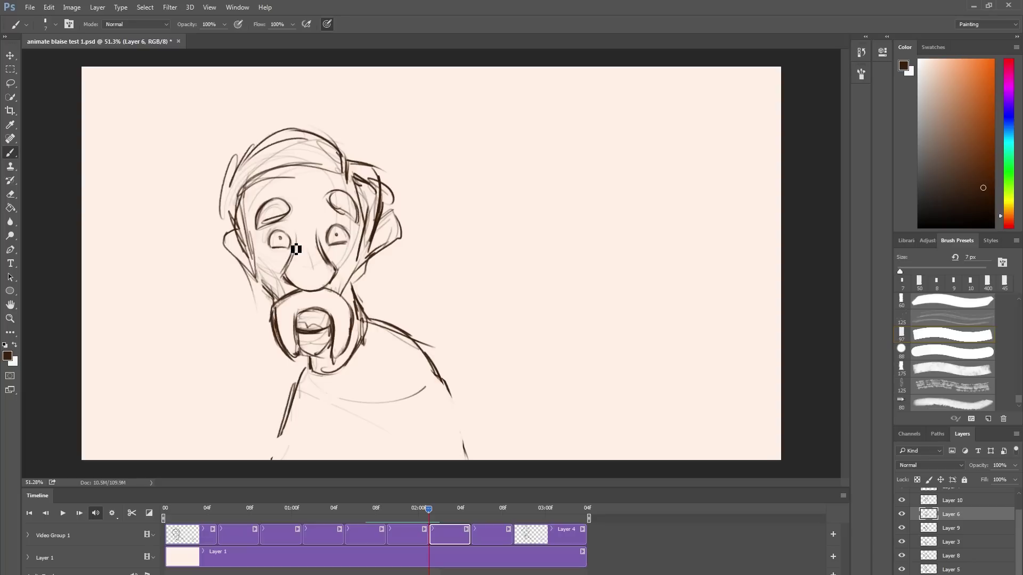
Redraw Layer 6's right-side hair contour and erase the beard's right line and body curves.
key(e)
drag(392, 175, 373, 211)
key(b)
drag(250, 176, 381, 171)
key(e)
drag(357, 277, 421, 396)
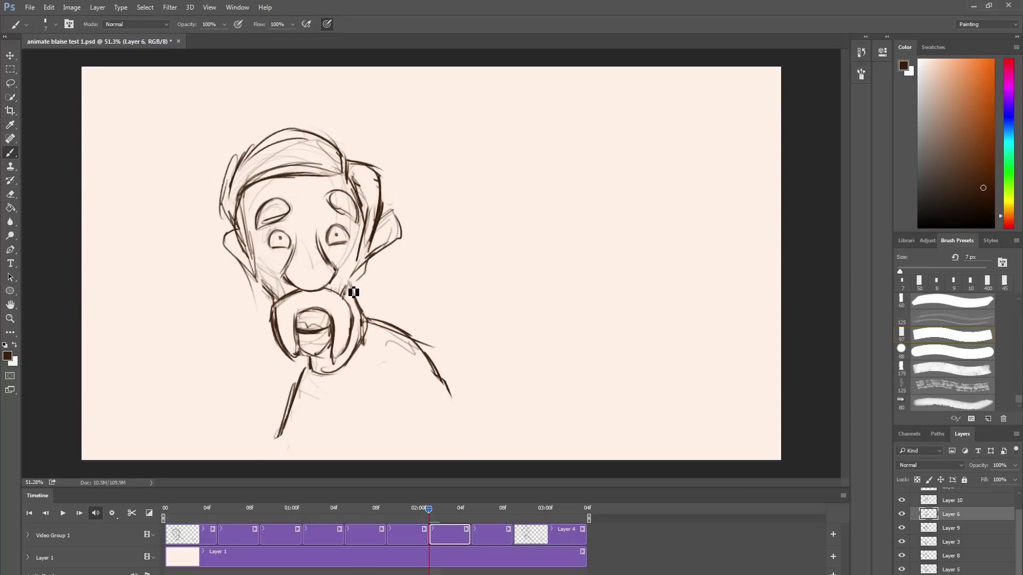
drag(234, 214, 240, 159)
On Layer 10, strengthen the eyebrows, head outline and beard strokes, comparing against Layer 6.
key(Right)
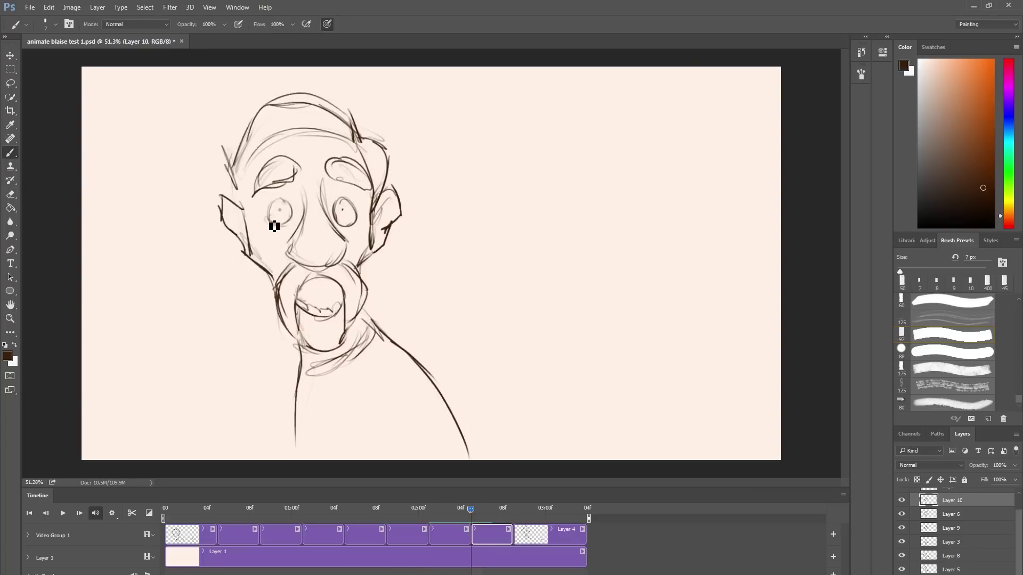
drag(325, 170, 373, 189)
drag(253, 184, 304, 171)
drag(234, 155, 362, 106)
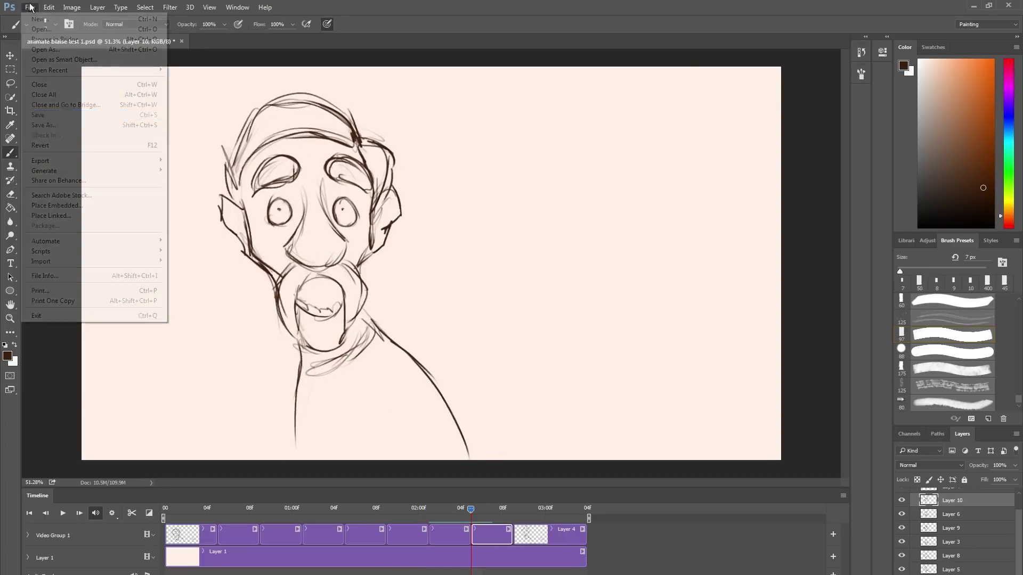
drag(325, 208, 304, 346)
key(Left)
key(Right)
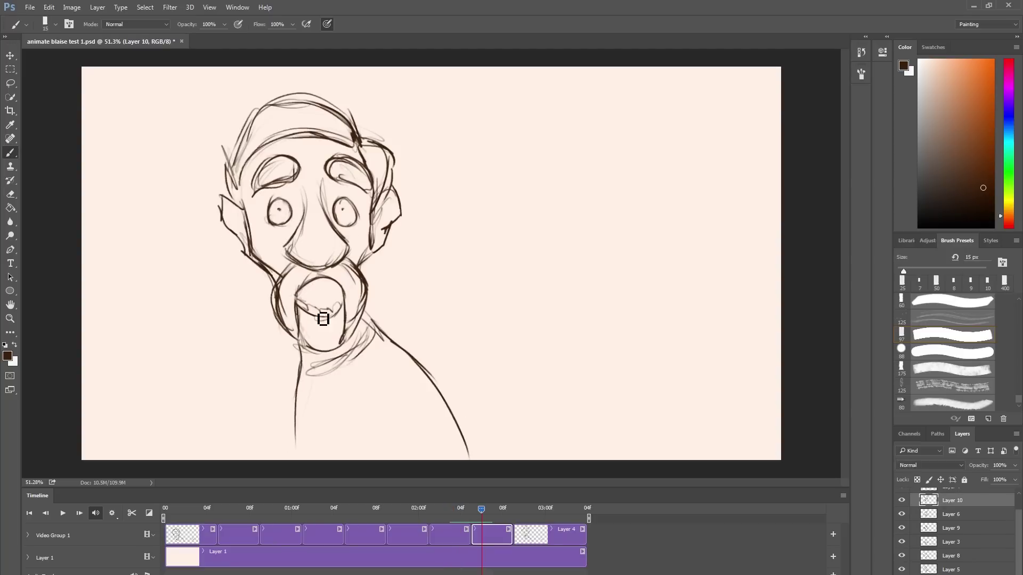
Scale the Layer 10 drawing to about 94% and shift it about 20 px right.
key(ctrl+t)
drag(353, 228, 294, 201)
drag(428, 114, 437, 112)
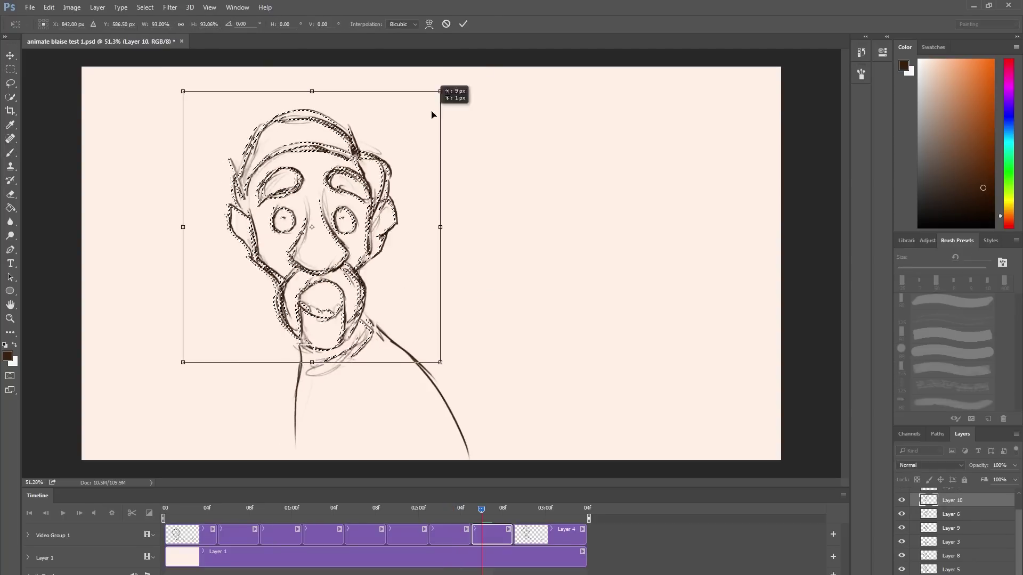
key(Return)
With a 9 px brush, redraw the beard's neck outline and darken the open mouth on Layer 10 and End.
key(bracketright)
drag(355, 267, 367, 327)
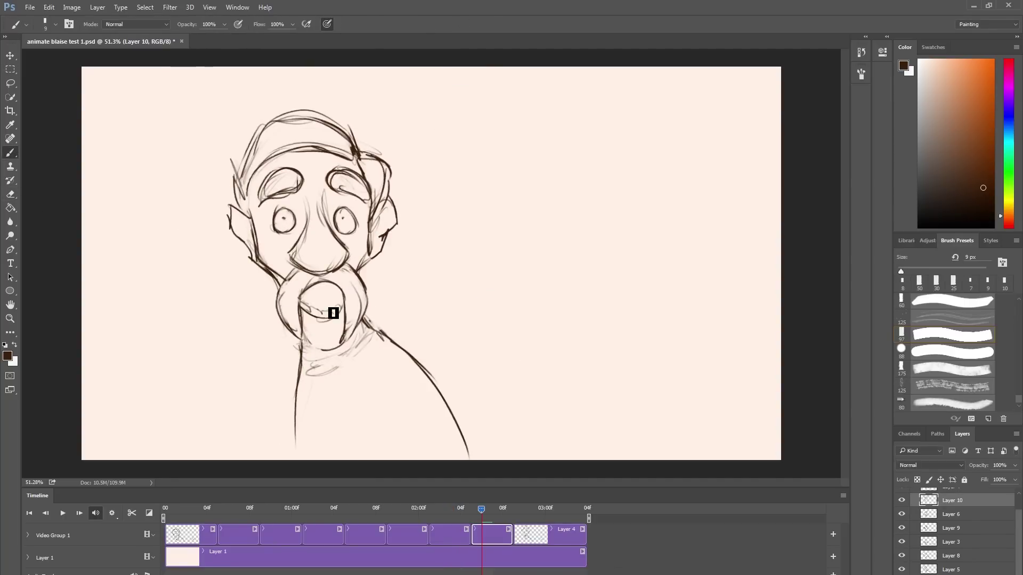
drag(337, 292, 338, 283)
key(Right)
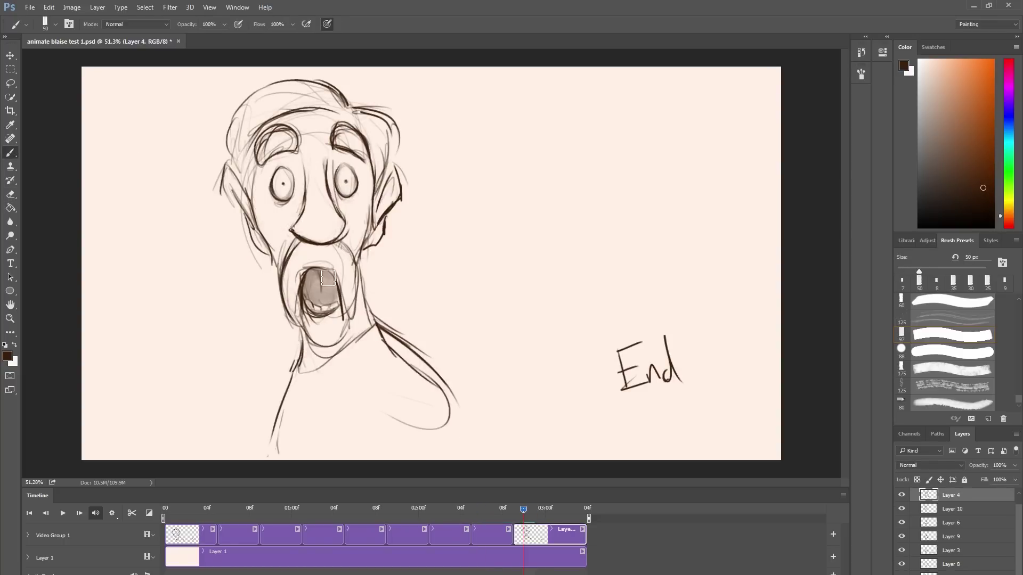
drag(328, 277, 325, 287)
key(comma)
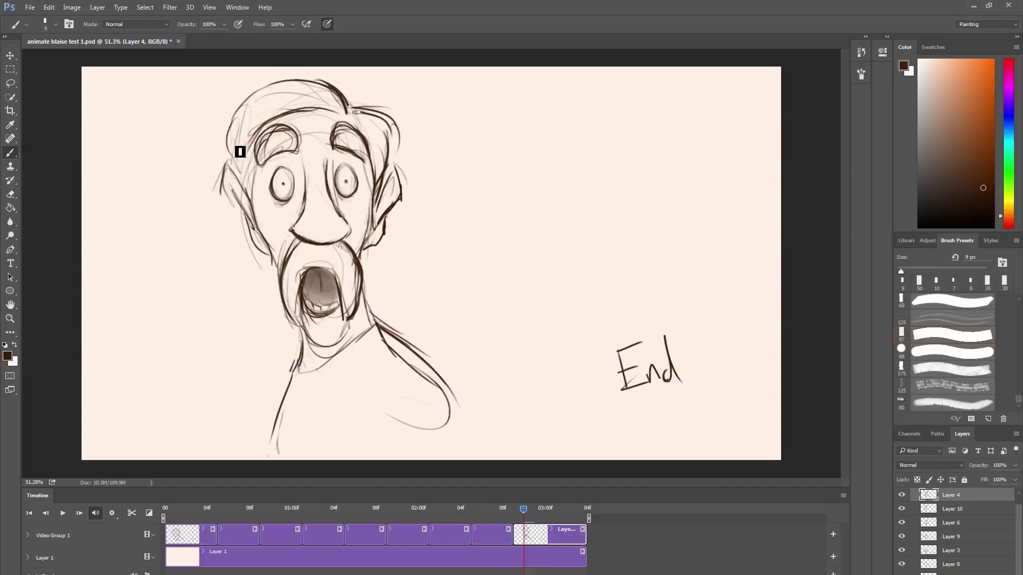
On the End frame, replace the looping lower-right shoulder curve with a straighter bent line.
key(e)
drag(421, 415, 441, 365)
key(b)
drag(375, 326, 455, 445)
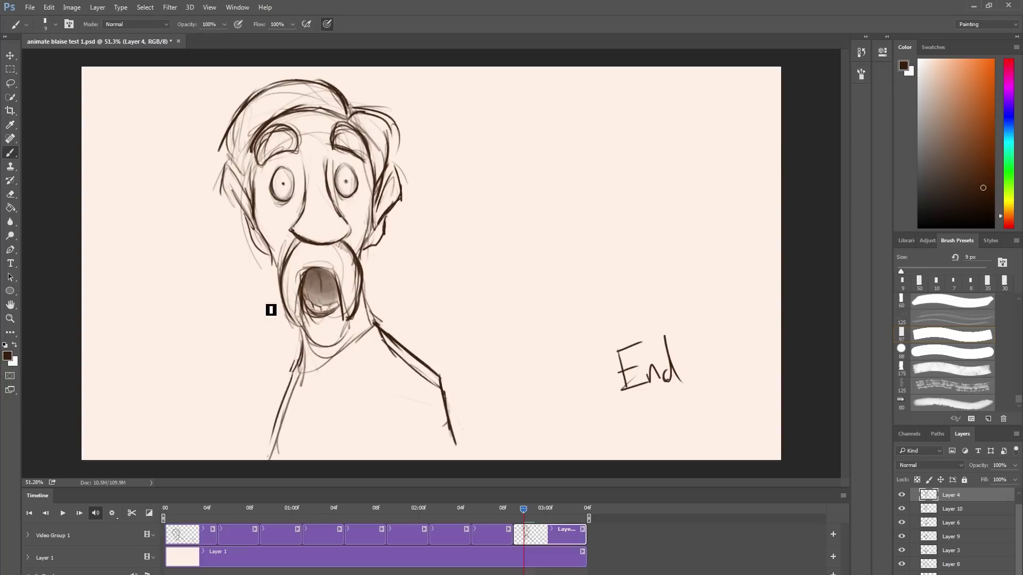
Halve the second frame's duration and lengthen another frame's hold, checking playback.
drag(254, 534, 234, 534)
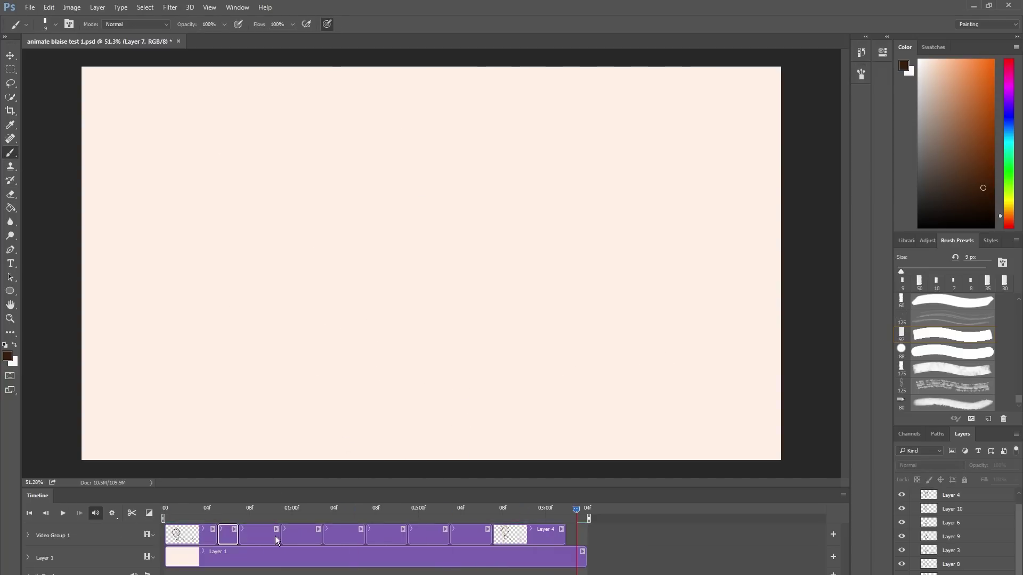
click(62, 513)
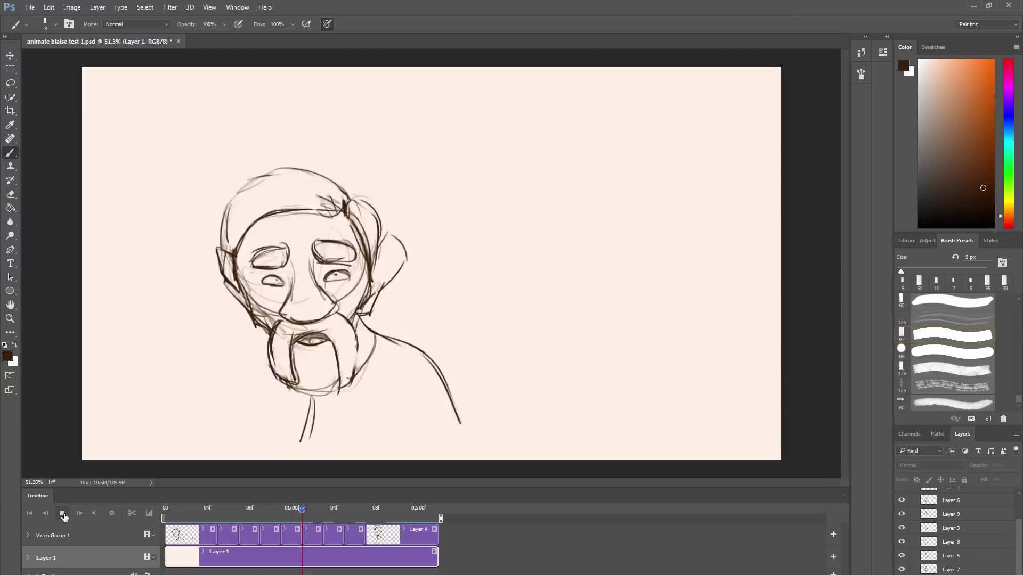
drag(298, 532, 318, 532)
key(space)
Replay the animation from the Start frame several times to review the new timing.
key(space)
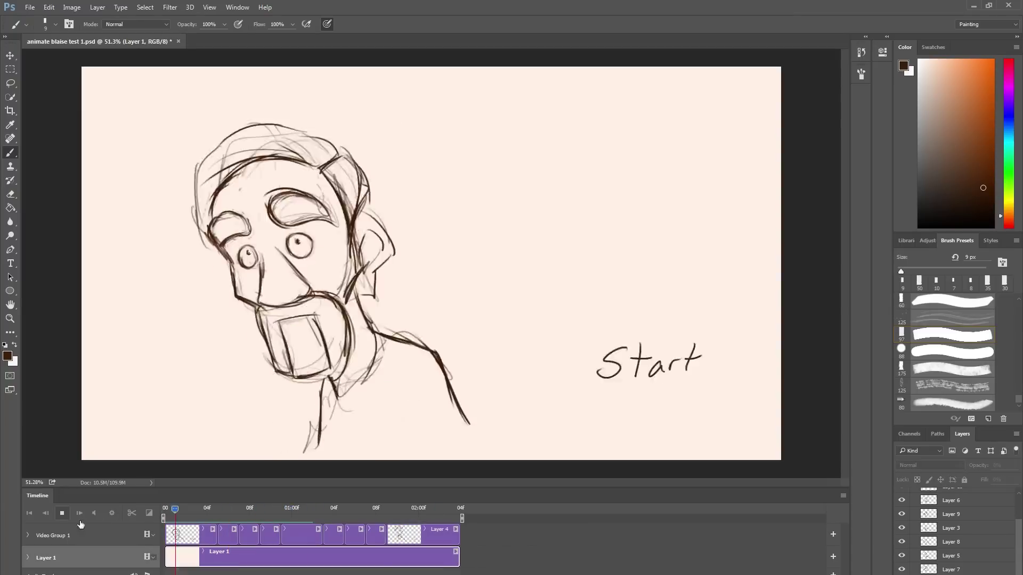
key(space)
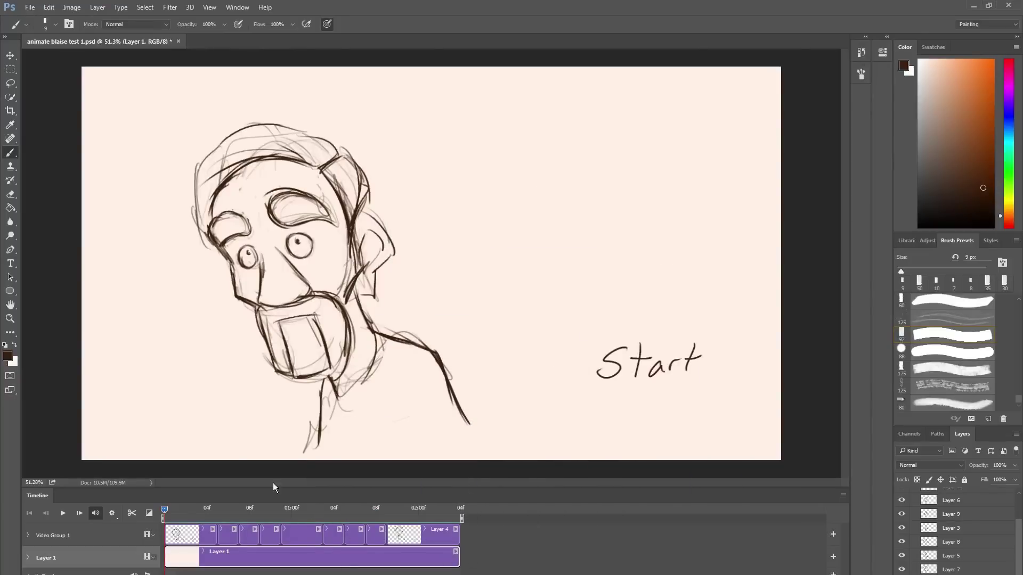
click(62, 513)
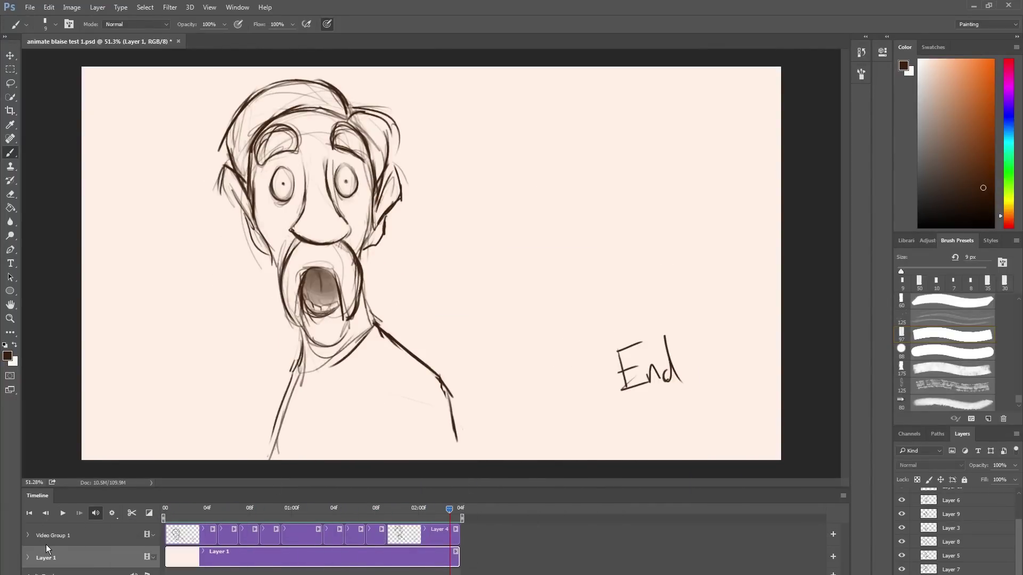
click(63, 513)
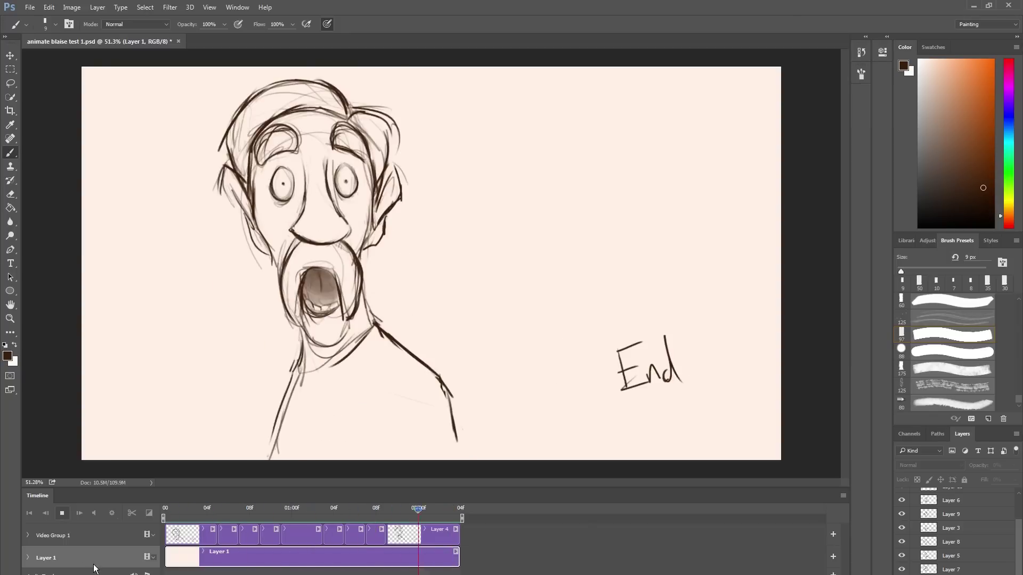
click(62, 514)
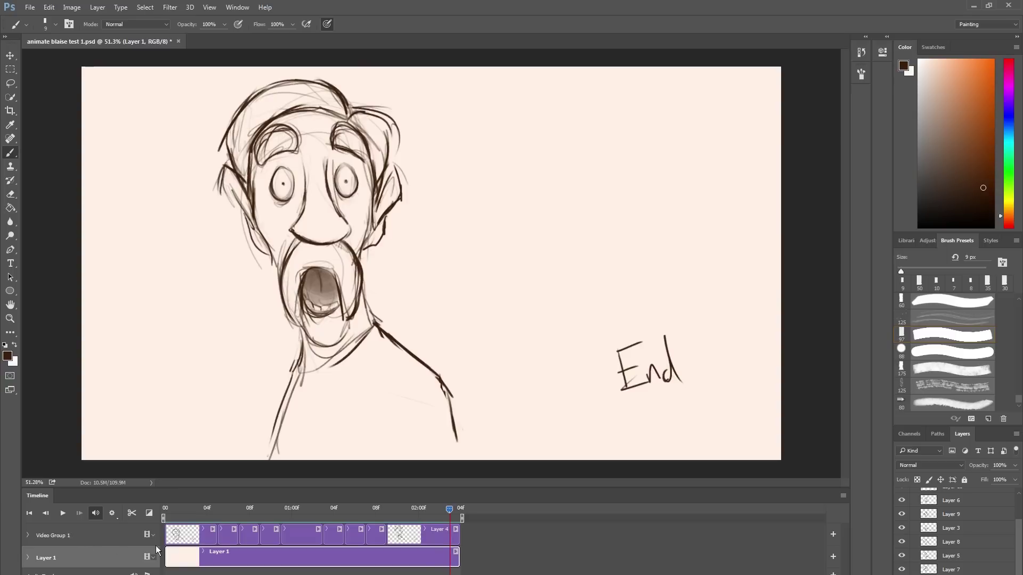
Add Layer 11 above the animation group, trim it to end with the animation, and preview playback.
key(ctrl+shift+alt+n)
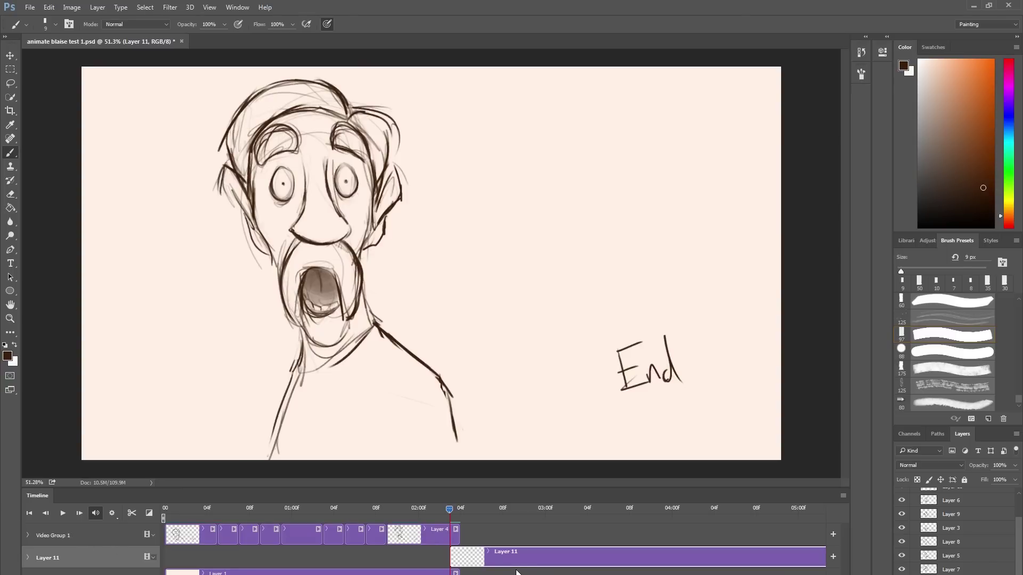
mouse_move(512, 557)
mouse_down()
mouse_move(507, 532)
mouse_move(228, 531)
mouse_up()
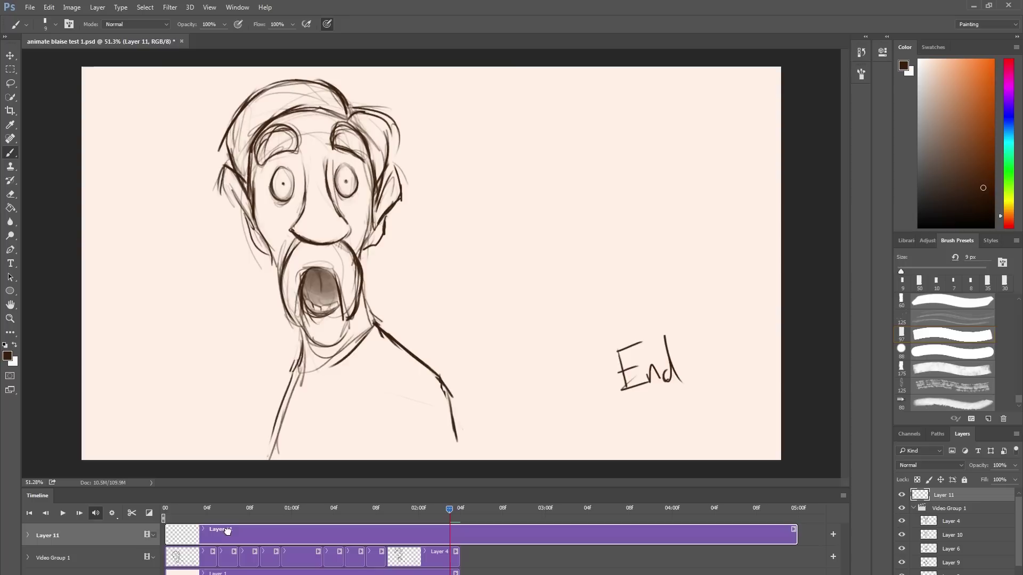
drag(794, 532, 459, 533)
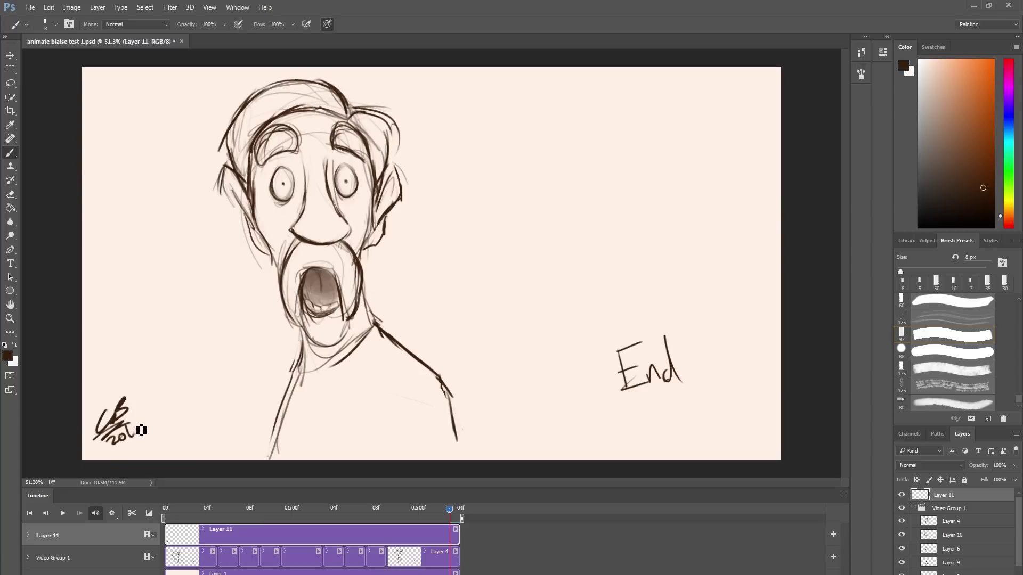
key(space)
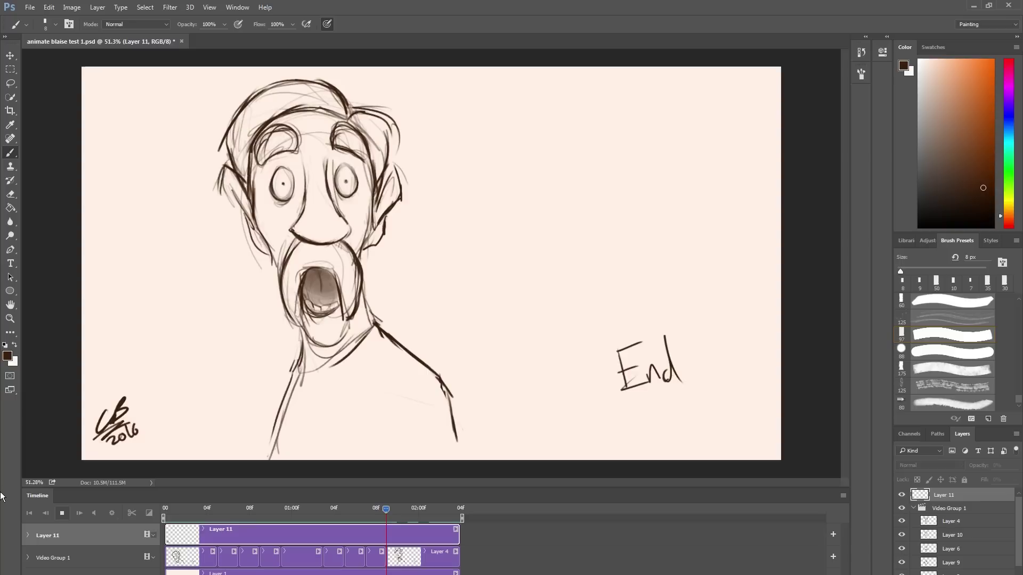
key(space)
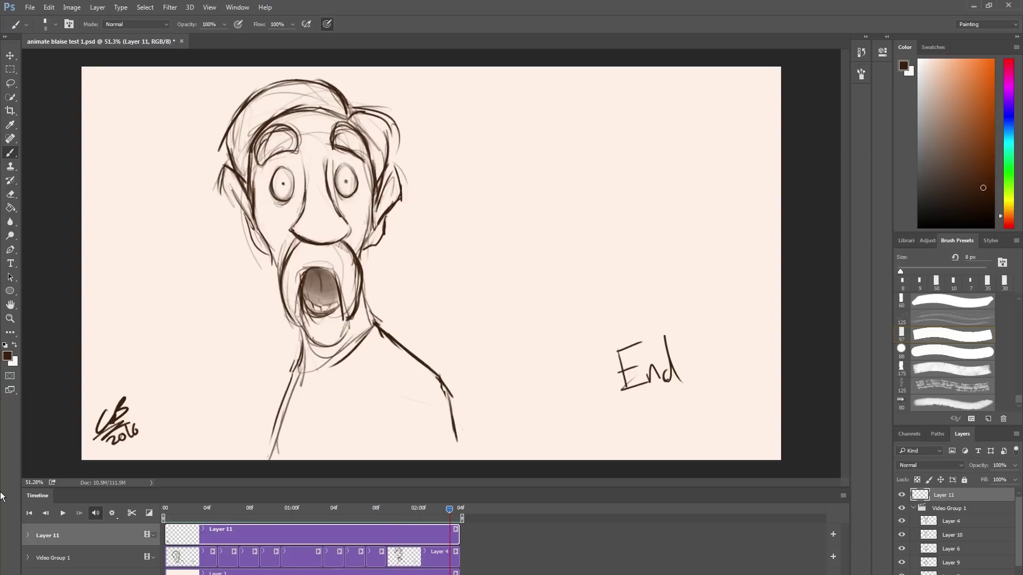